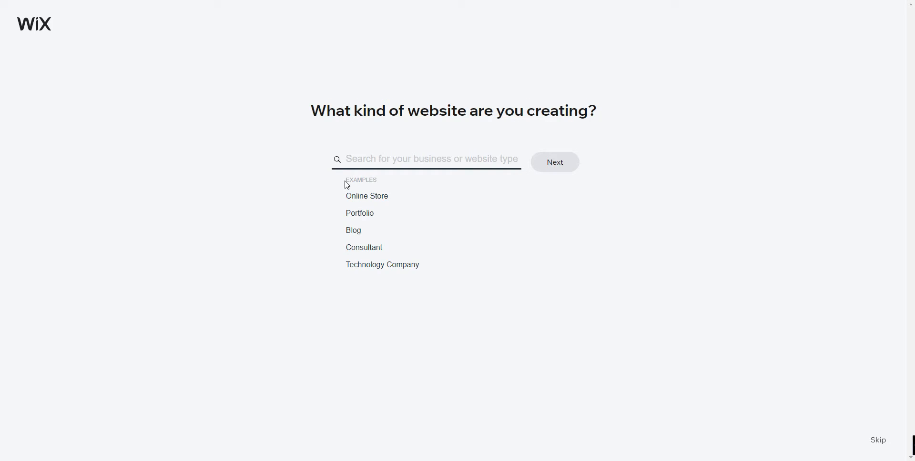
Set the website type to Online Clothing Store and continue to the creation method choice.
{"action": "left_click_drag", "start_coordinate": [343, 180], "coordinate": [371, 181]}
{"action": "left_click", "coordinate": [256, 185]}
{"action": "left_click", "coordinate": [374, 203]}
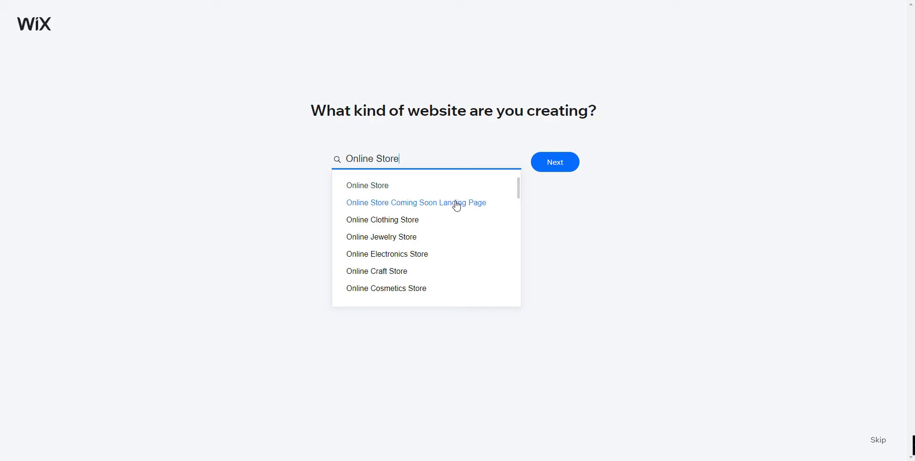
{"action": "left_click", "coordinate": [389, 222]}
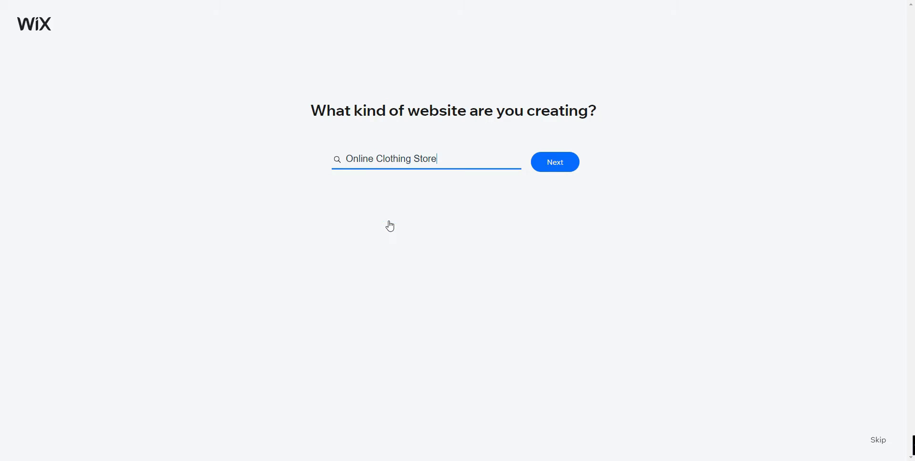
{"action": "left_click", "coordinate": [561, 169]}
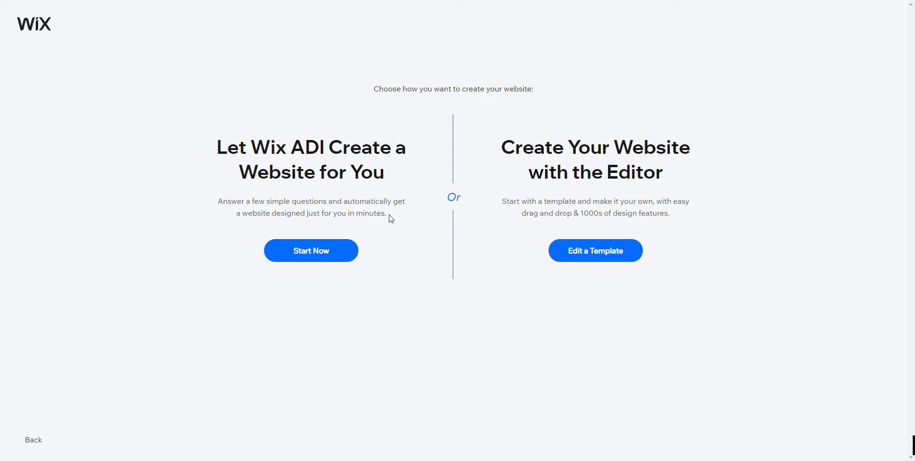
Choose to create the website with the Editor, starting from a template.
{"action": "left_click_drag", "start_coordinate": [388, 216], "coordinate": [219, 190]}
{"action": "left_click", "coordinate": [160, 221]}
{"action": "left_click_drag", "start_coordinate": [289, 200], "coordinate": [307, 291]}
{"action": "left_click", "coordinate": [308, 291]}
{"action": "left_click_drag", "start_coordinate": [526, 144], "coordinate": [667, 172]}
{"action": "left_click", "coordinate": [531, 203]}
{"action": "left_click_drag", "start_coordinate": [563, 188], "coordinate": [591, 206]}
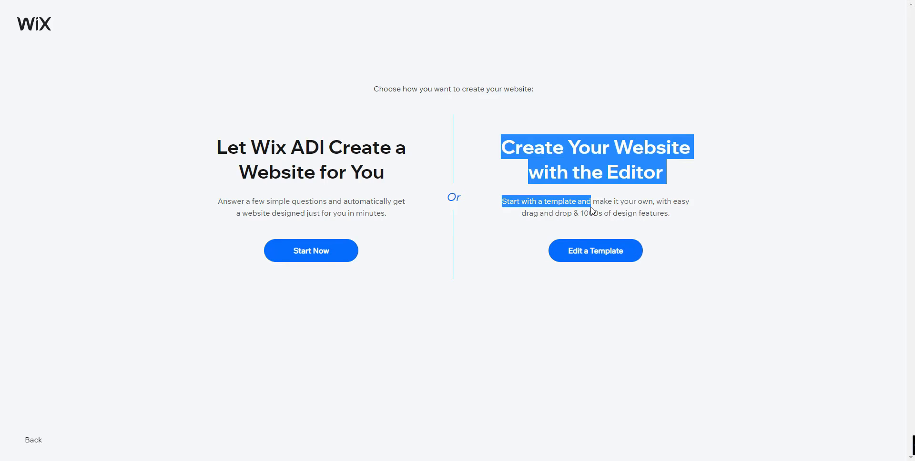
{"action": "left_click", "coordinate": [480, 219]}
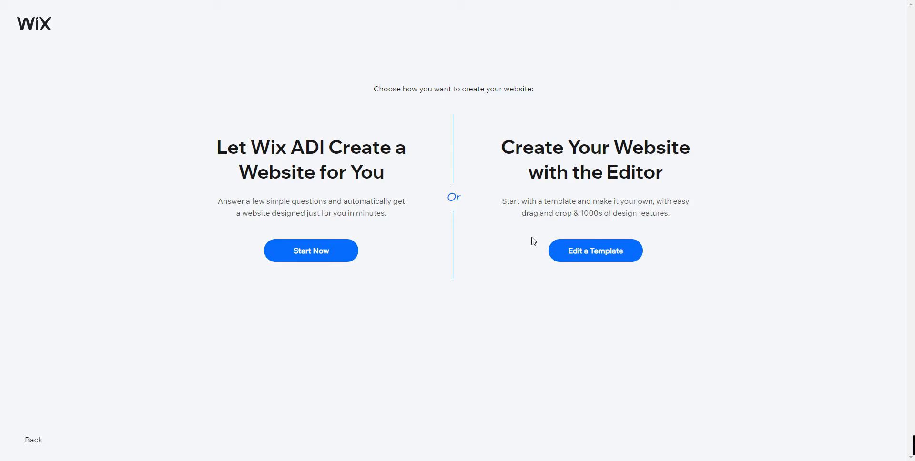
{"action": "left_click", "coordinate": [608, 260]}
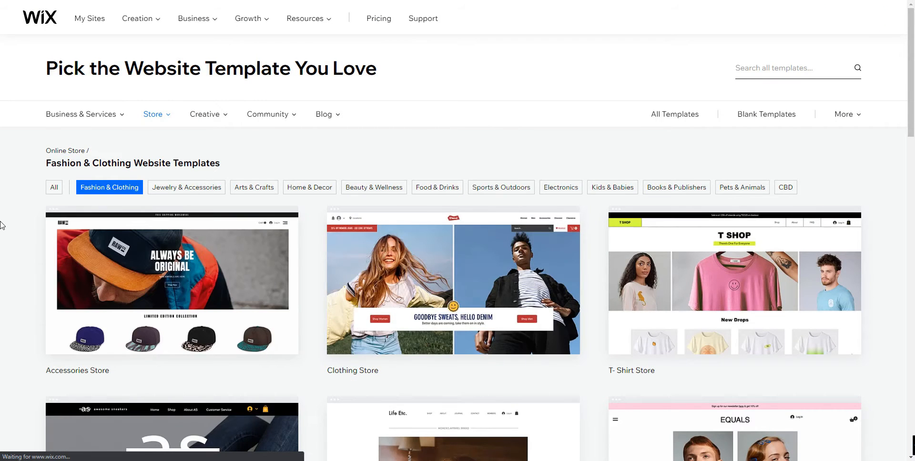
Look over the first Fashion & Clothing templates and the main template categories such as Business & Services, Store, Creative, Community and Blog.
{"action": "scroll", "coordinate": [2, 225], "scroll_direction": "down", "scroll_amount": 2}
{"action": "scroll", "coordinate": [2, 224], "scroll_direction": "down", "scroll_amount": 2}
{"action": "scroll", "coordinate": [1, 225], "scroll_direction": "up", "scroll_amount": 4}
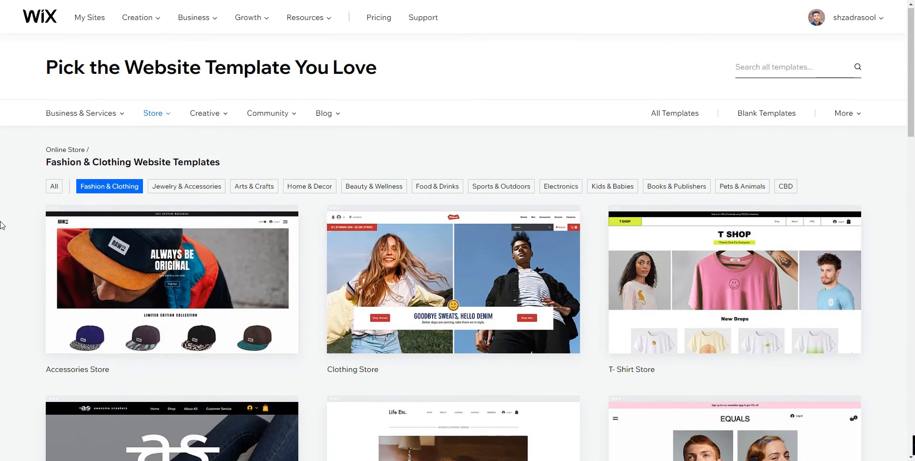
{"action": "scroll", "coordinate": [2, 225], "scroll_direction": "down", "scroll_amount": 3}
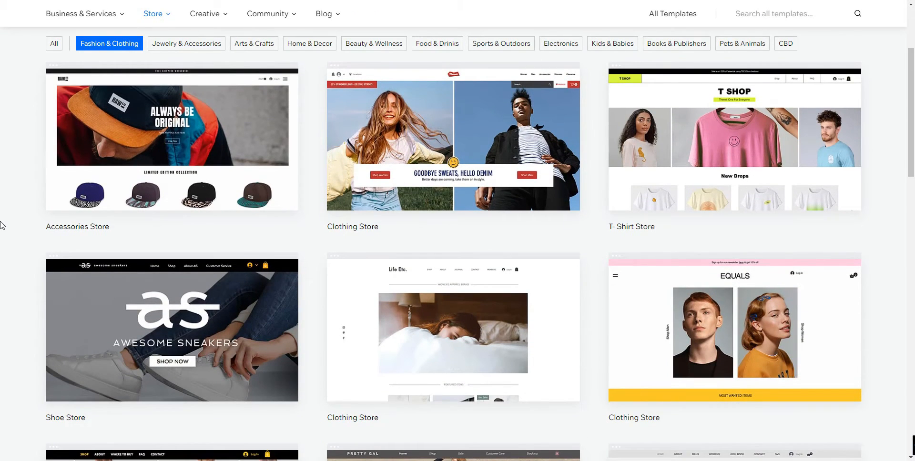
{"action": "scroll", "coordinate": [2, 224], "scroll_direction": "up", "scroll_amount": 3}
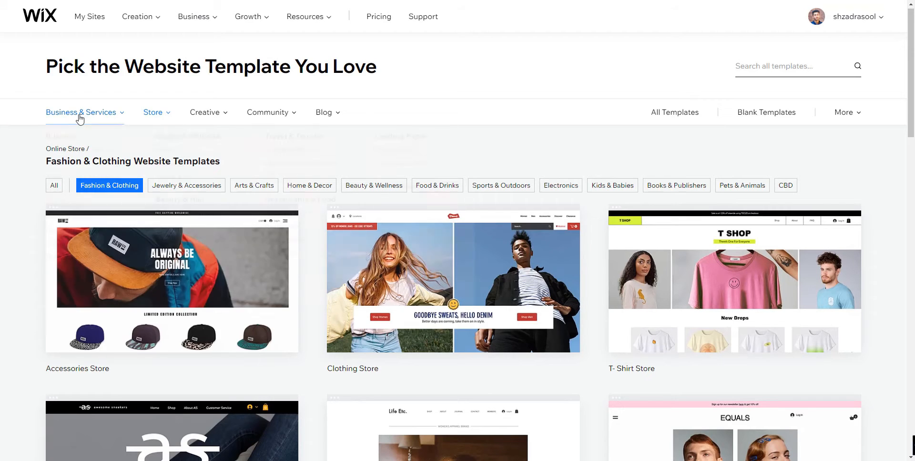
{"action": "mouse_move", "coordinate": [88, 116]}
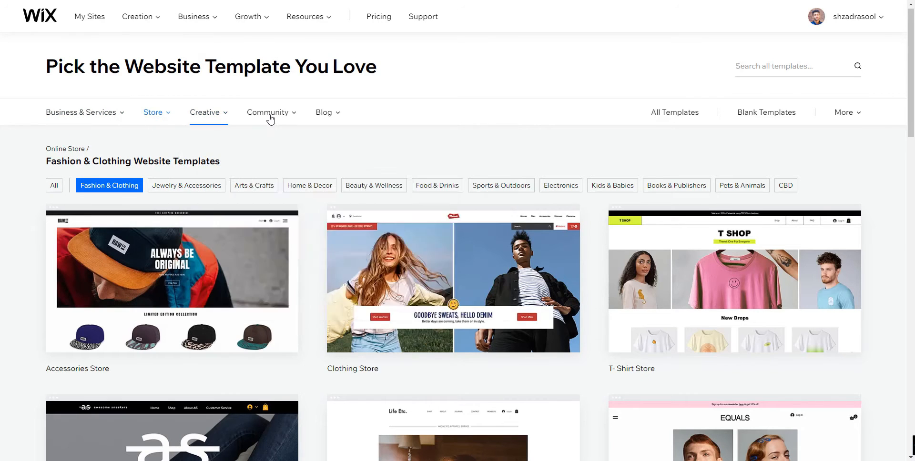
{"action": "mouse_move", "coordinate": [324, 121]}
{"action": "mouse_move", "coordinate": [162, 119]}
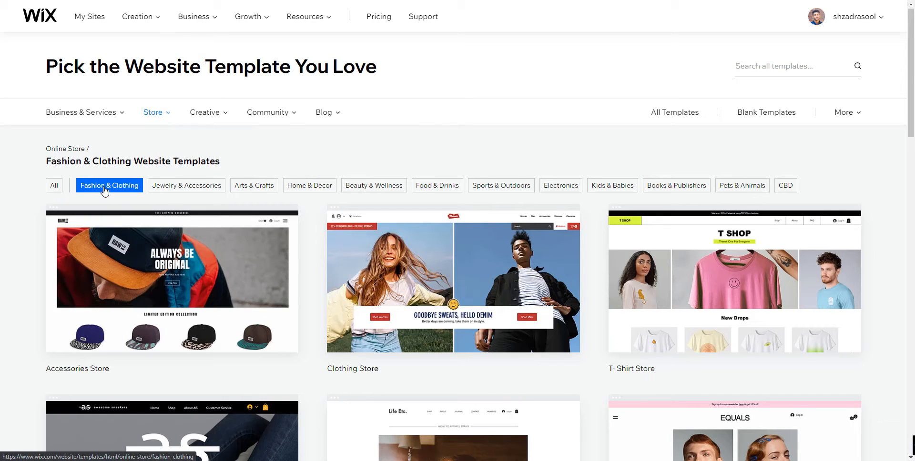
Browse the Fashion & Clothing templates and open the full demo of the Kids Clothing Store template.
{"action": "scroll", "coordinate": [1, 208], "scroll_direction": "down", "scroll_amount": 2}
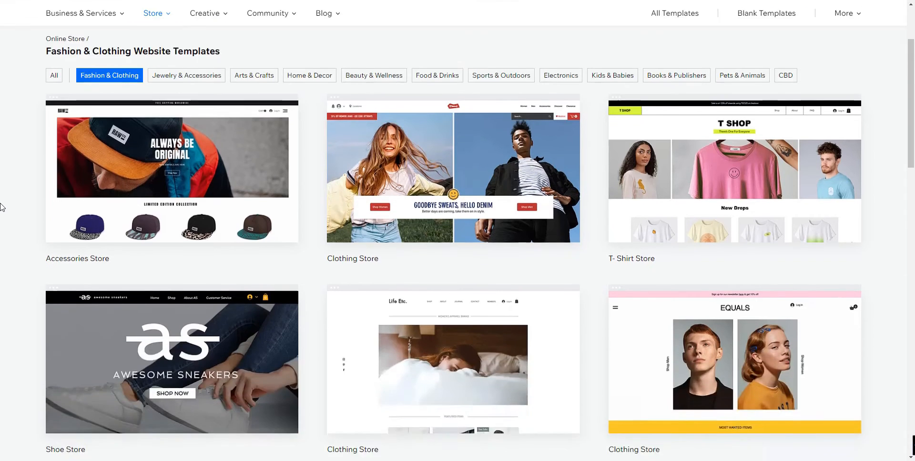
{"action": "scroll", "coordinate": [1, 207], "scroll_direction": "down", "scroll_amount": 7}
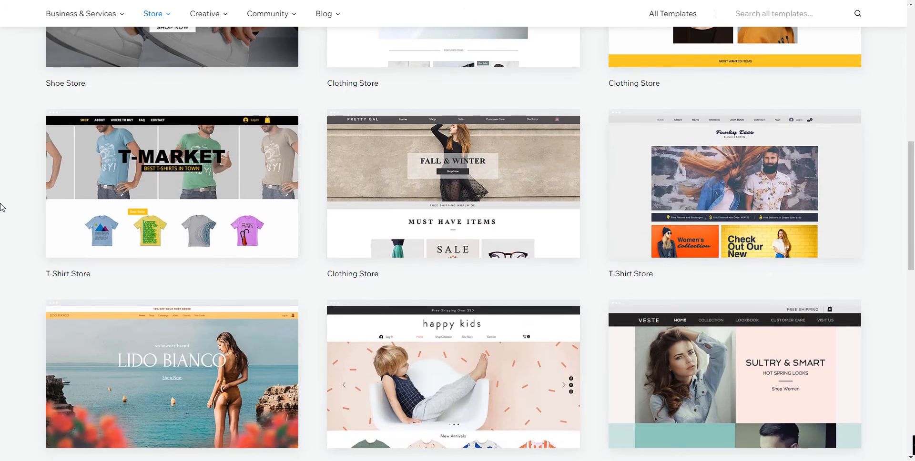
{"action": "scroll", "coordinate": [1, 207], "scroll_direction": "down", "scroll_amount": 4}
{"action": "scroll", "coordinate": [1, 207], "scroll_direction": "up", "scroll_amount": 1}
{"action": "mouse_move", "coordinate": [291, 277]}
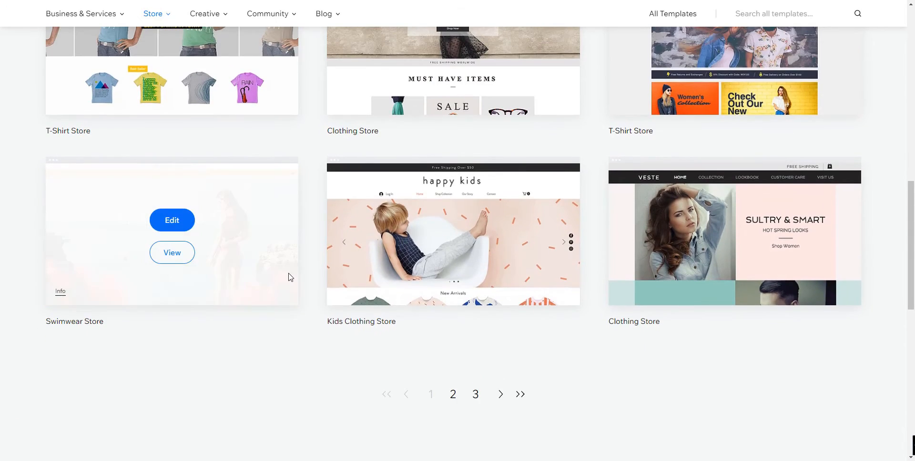
{"action": "mouse_move", "coordinate": [531, 269]}
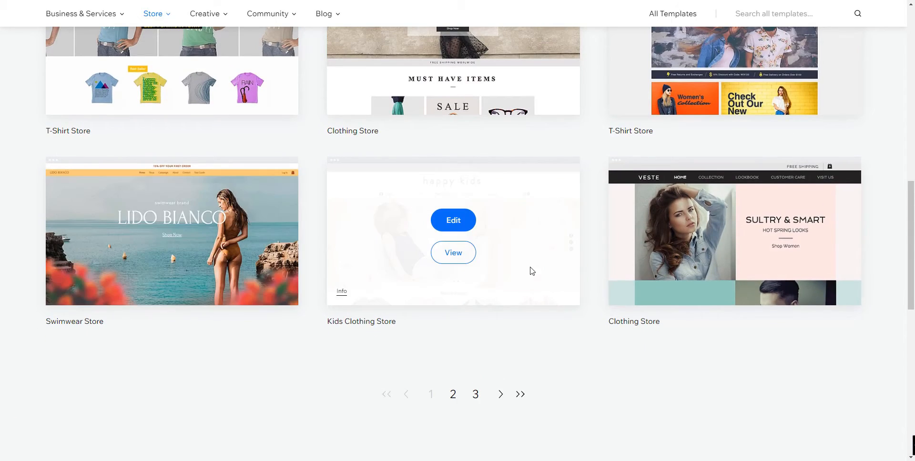
{"action": "left_click", "coordinate": [441, 257]}
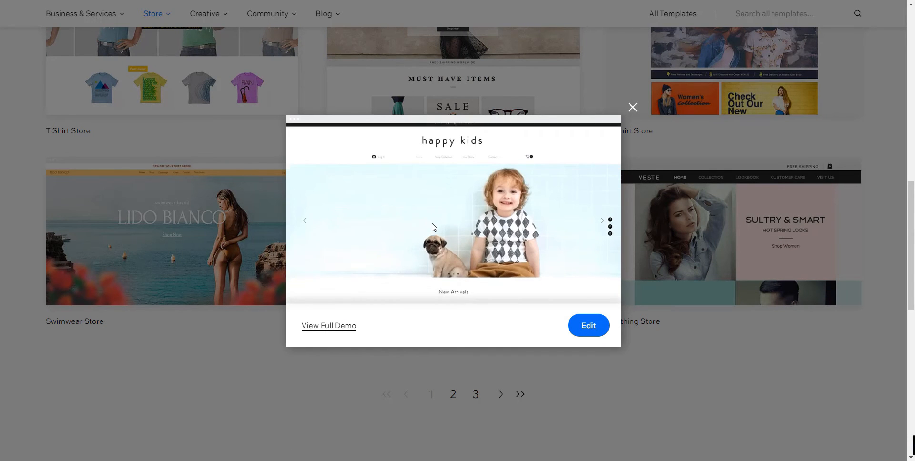
{"action": "scroll", "coordinate": [431, 227], "scroll_direction": "down", "scroll_amount": 4}
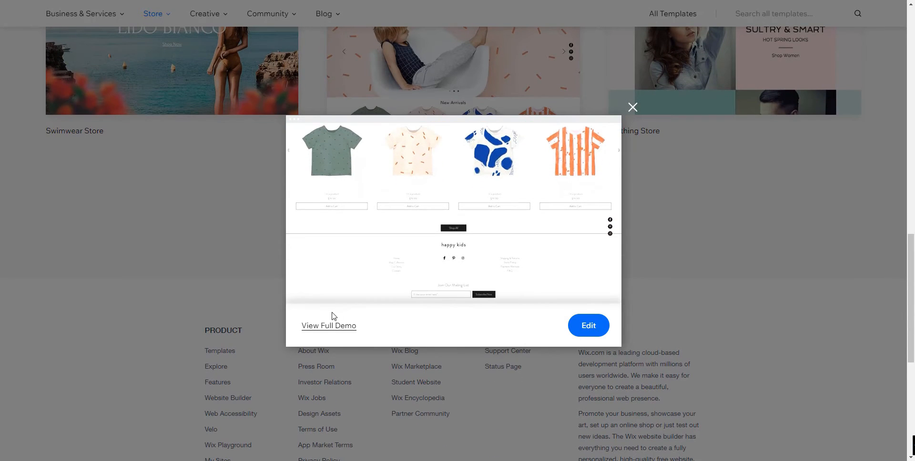
{"action": "left_click", "coordinate": [324, 326]}
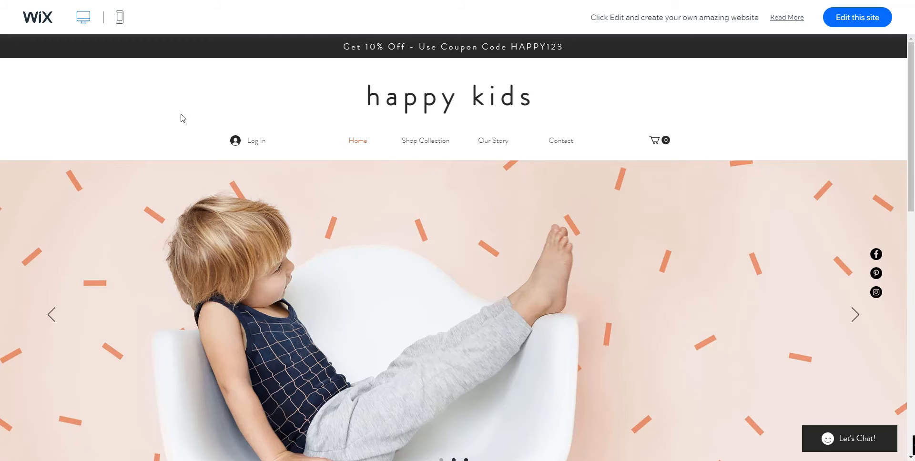
Examine the desktop demo's home page, including its banner, New Arrivals products and footer.
{"action": "scroll", "coordinate": [182, 118], "scroll_direction": "down", "scroll_amount": 7}
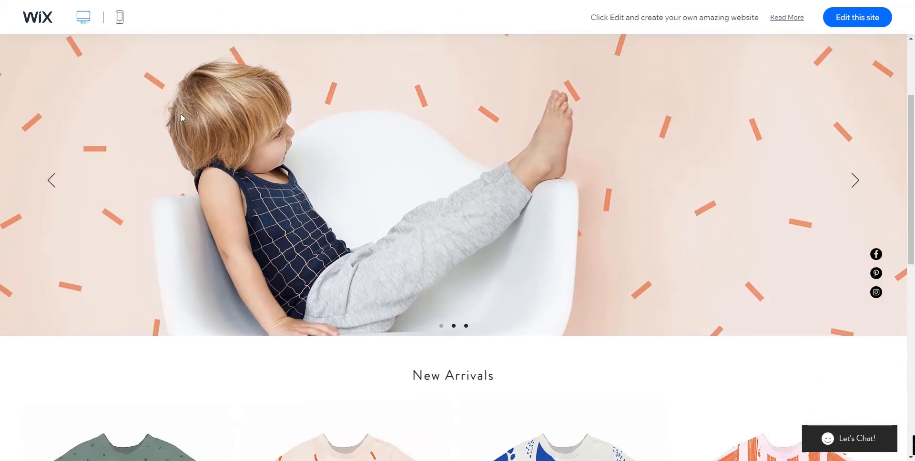
{"action": "scroll", "coordinate": [181, 117], "scroll_direction": "down", "scroll_amount": 5}
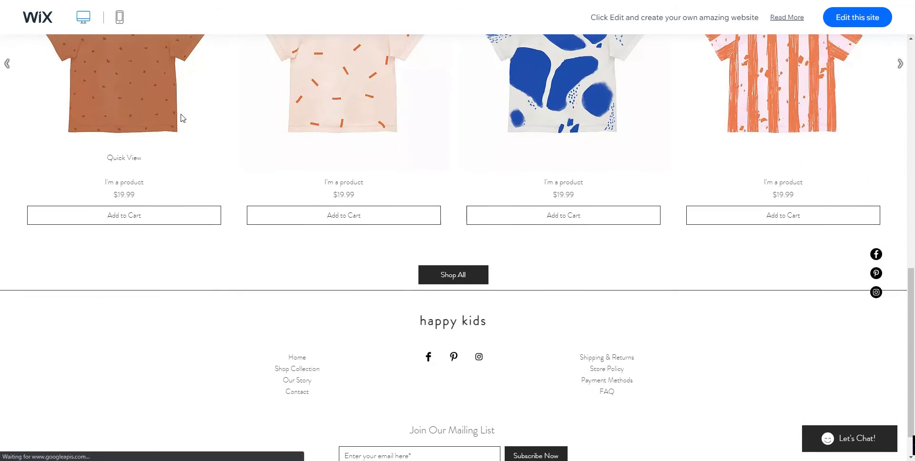
{"action": "scroll", "coordinate": [210, 189], "scroll_direction": "up", "scroll_amount": 12}
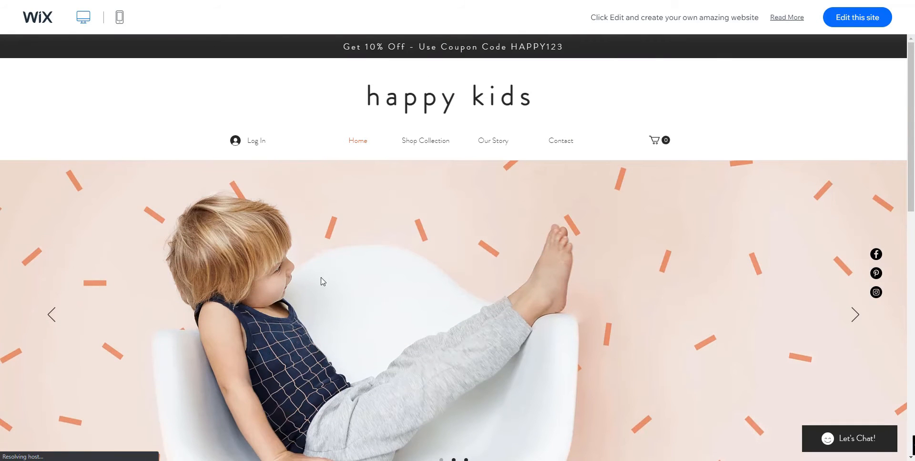
{"action": "scroll", "coordinate": [272, 217], "scroll_direction": "down", "scroll_amount": 6}
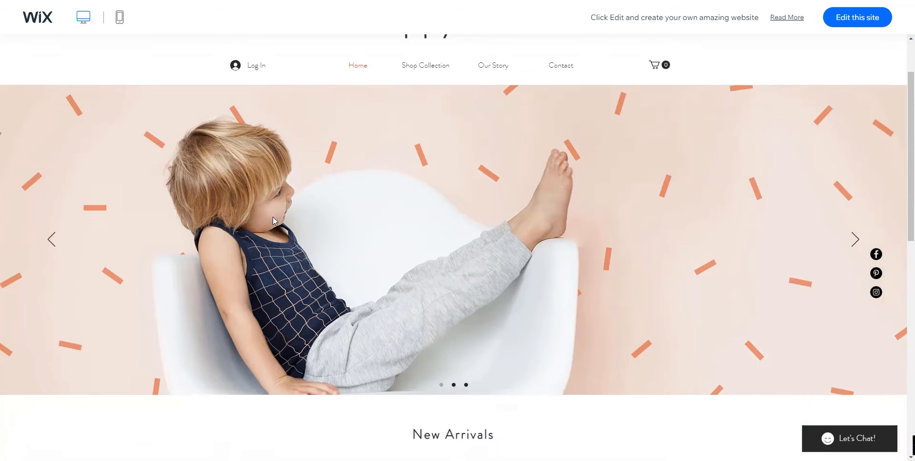
{"action": "scroll", "coordinate": [270, 216], "scroll_direction": "up", "scroll_amount": 6}
{"action": "scroll", "coordinate": [269, 211], "scroll_direction": "down", "scroll_amount": 6}
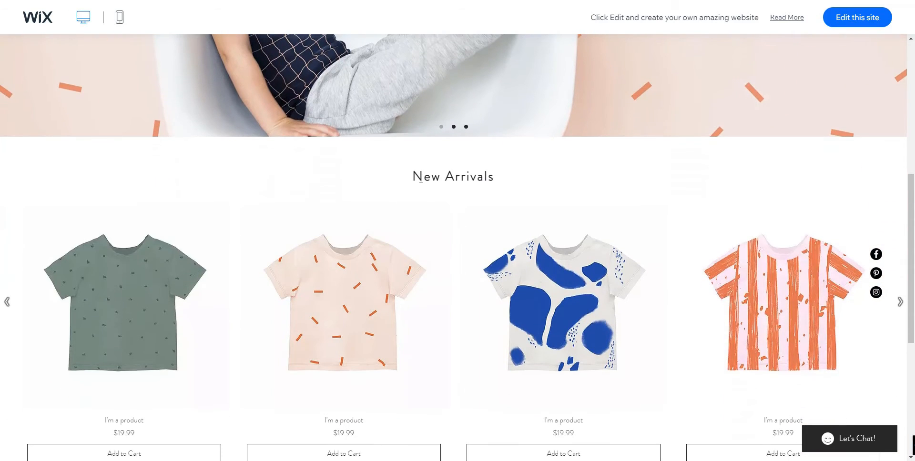
{"action": "left_click_drag", "start_coordinate": [423, 177], "coordinate": [504, 184]}
{"action": "mouse_move", "coordinate": [388, 174]}
{"action": "left_mouse_down"}
{"action": "mouse_move", "coordinate": [488, 178]}
{"action": "mouse_move", "coordinate": [394, 181]}
{"action": "left_mouse_up"}
{"action": "left_click", "coordinate": [272, 188]}
{"action": "scroll", "coordinate": [270, 188], "scroll_direction": "down", "scroll_amount": 5}
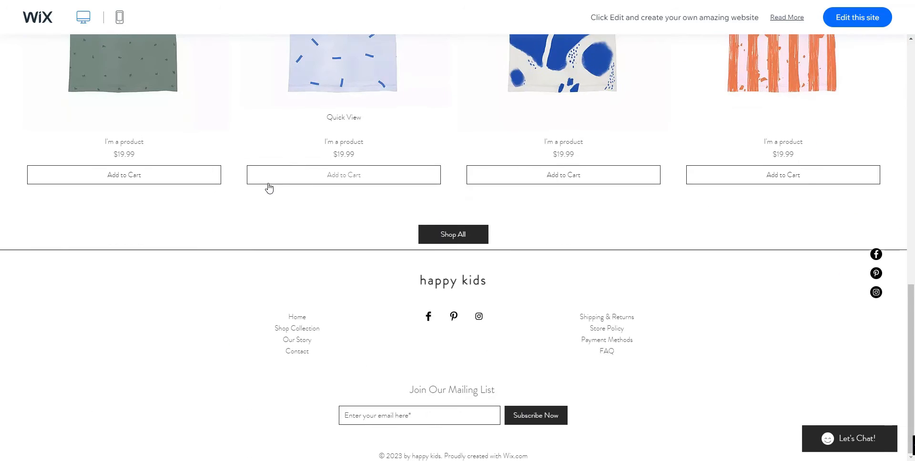
{"action": "scroll", "coordinate": [269, 188], "scroll_direction": "up", "scroll_amount": 12}
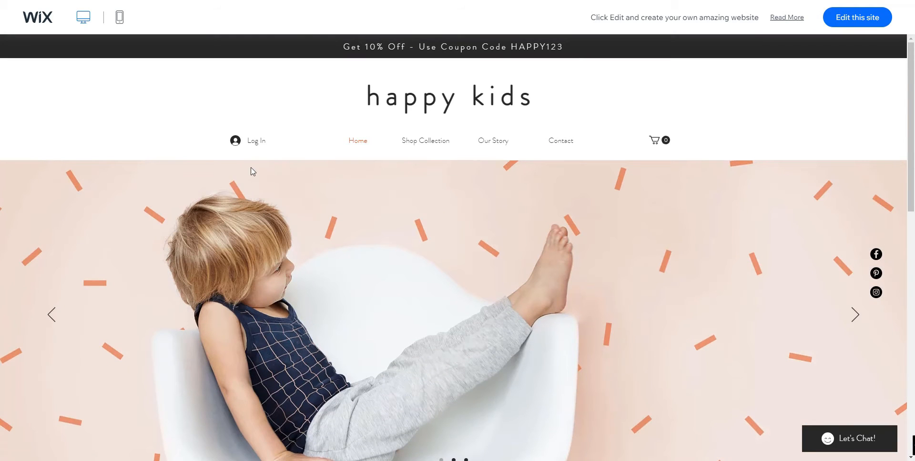
Switch the demo to the mobile preview and look through its home page.
{"action": "left_click", "coordinate": [120, 20]}
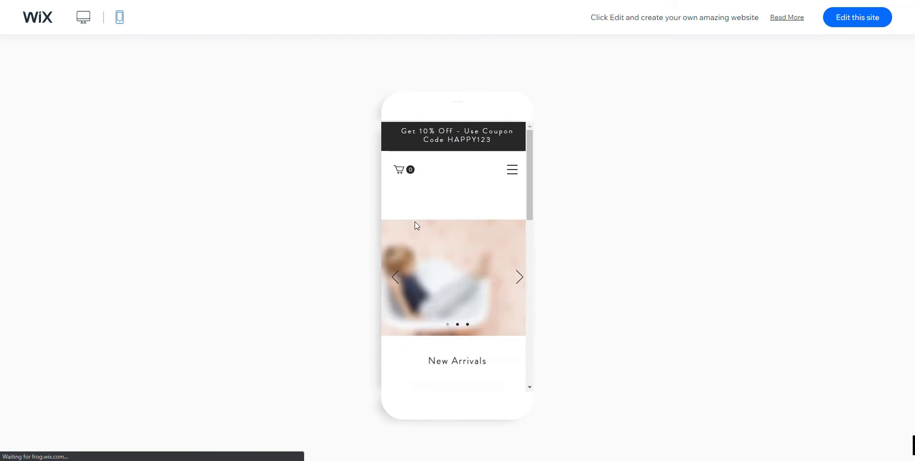
{"action": "scroll", "coordinate": [435, 206], "scroll_direction": "down", "scroll_amount": 5}
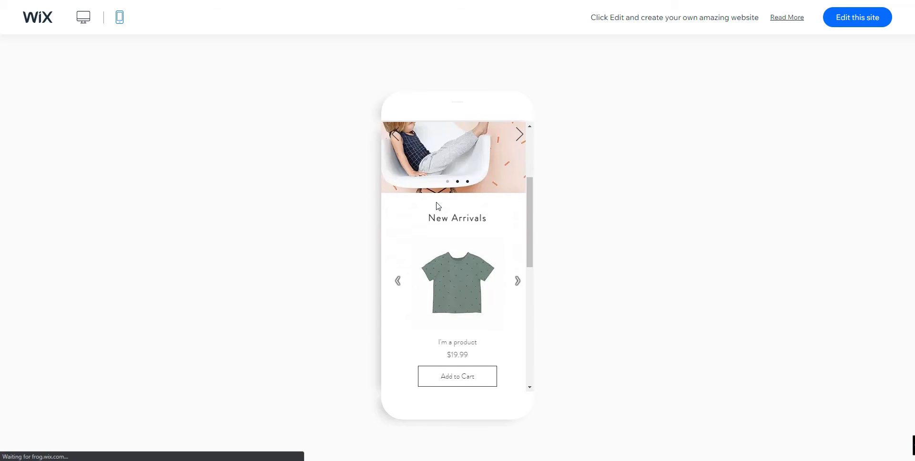
{"action": "scroll", "coordinate": [436, 205], "scroll_direction": "down", "scroll_amount": 3}
{"action": "scroll", "coordinate": [436, 205], "scroll_direction": "up", "scroll_amount": 5}
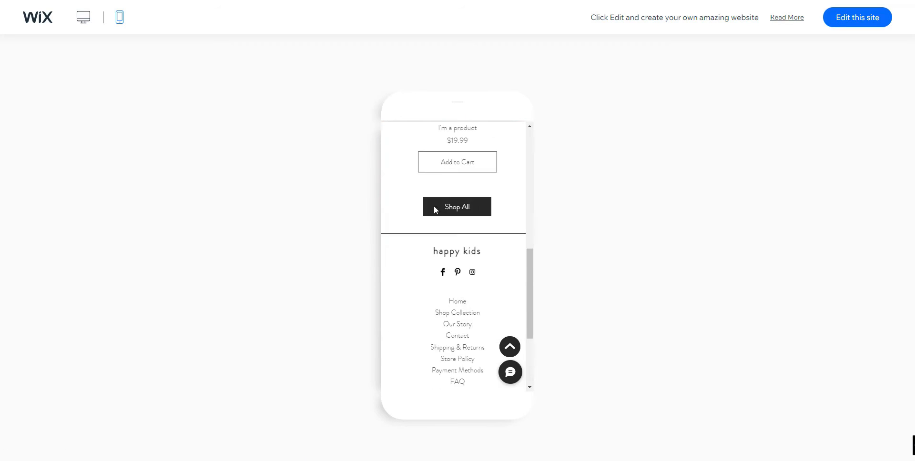
{"action": "scroll", "coordinate": [434, 209], "scroll_direction": "up", "scroll_amount": 5}
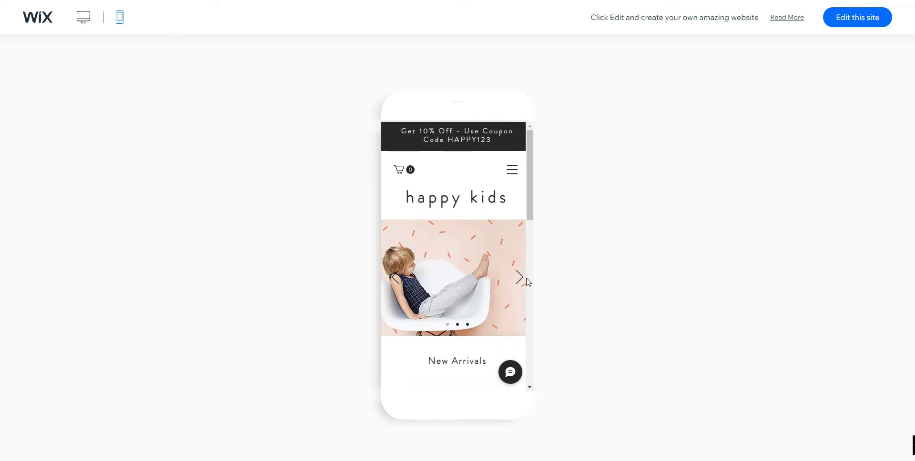
Step through the banner slides and New Arrivals products in the mobile preview, and return to the template gallery.
{"action": "left_click", "coordinate": [519, 276]}
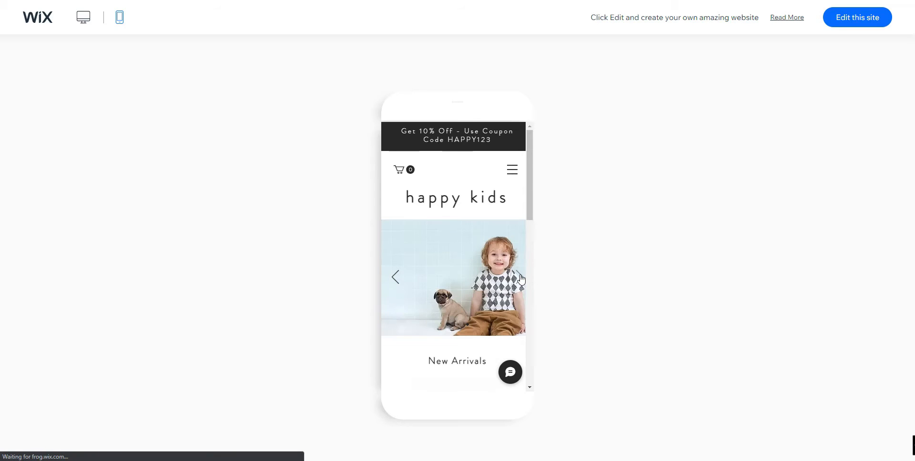
{"action": "left_click", "coordinate": [520, 277]}
{"action": "scroll", "coordinate": [467, 229], "scroll_direction": "down", "scroll_amount": 5}
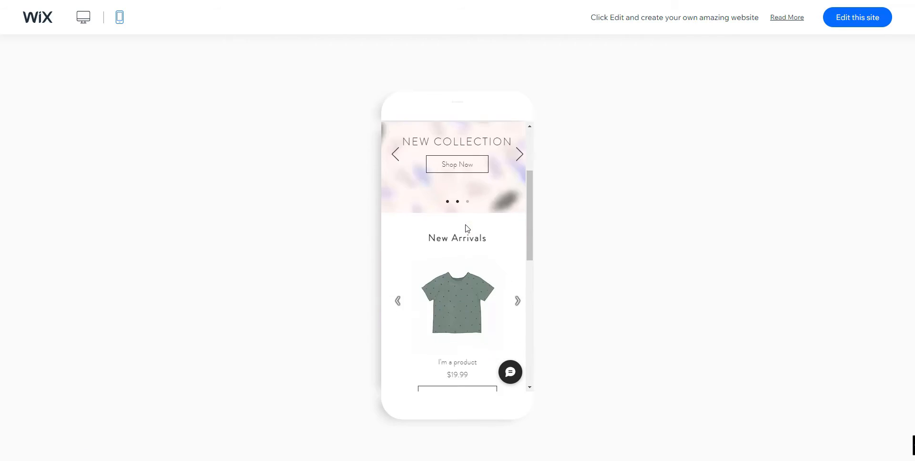
{"action": "left_click", "coordinate": [518, 186]}
{"action": "left_click", "coordinate": [518, 186]}
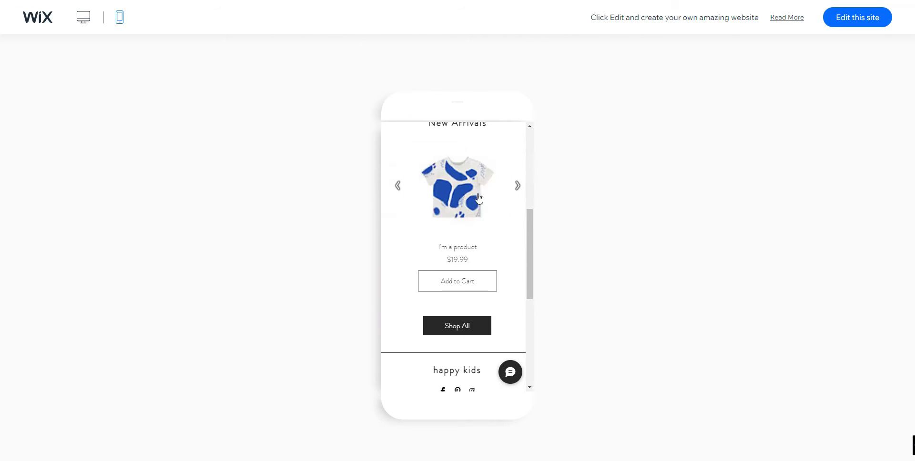
{"action": "scroll", "coordinate": [416, 211], "scroll_direction": "down", "scroll_amount": 5}
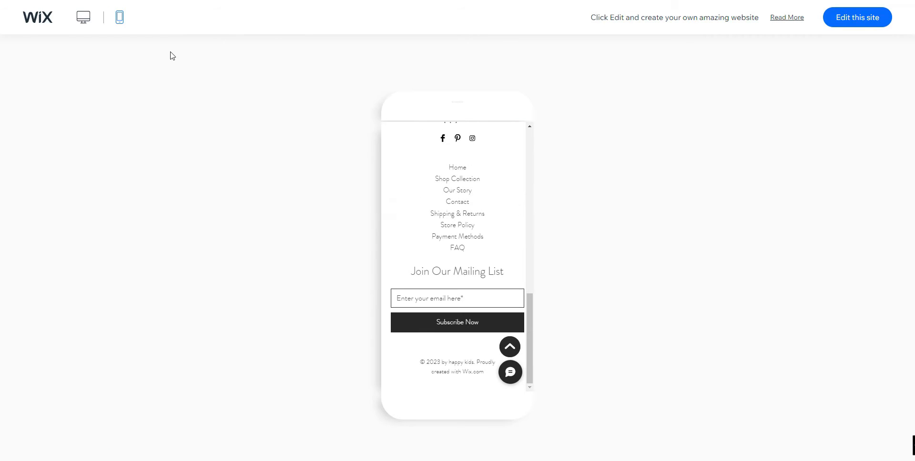
{"action": "key", "text": "ctrl+w"}
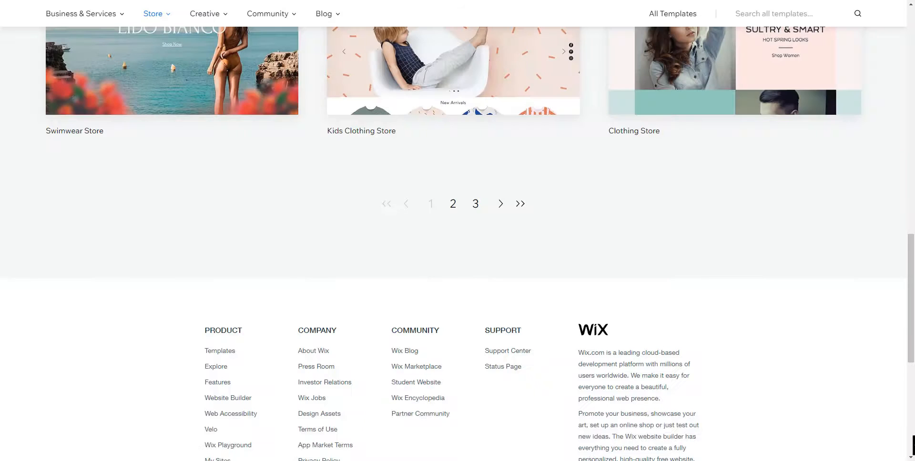
{"action": "scroll", "coordinate": [398, 192], "scroll_direction": "up", "scroll_amount": 5}
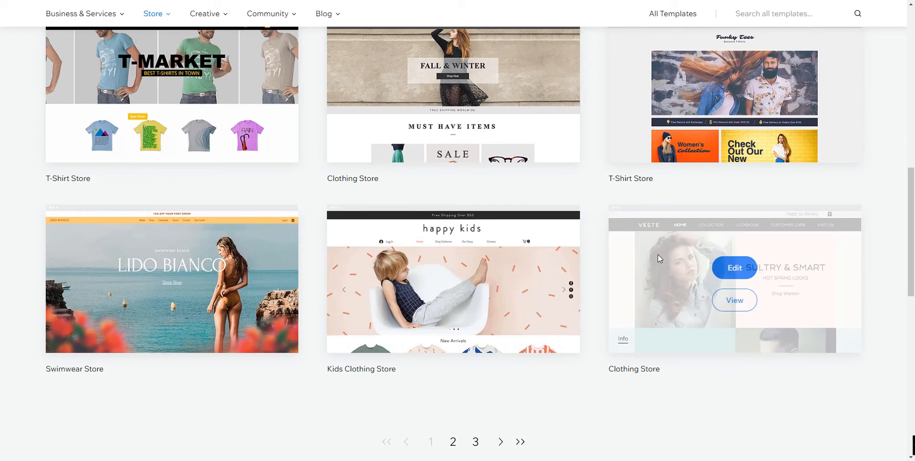
Open the full demo of the Clothing Store template with the VESTE logo and look through its home page.
{"action": "left_click", "coordinate": [734, 300]}
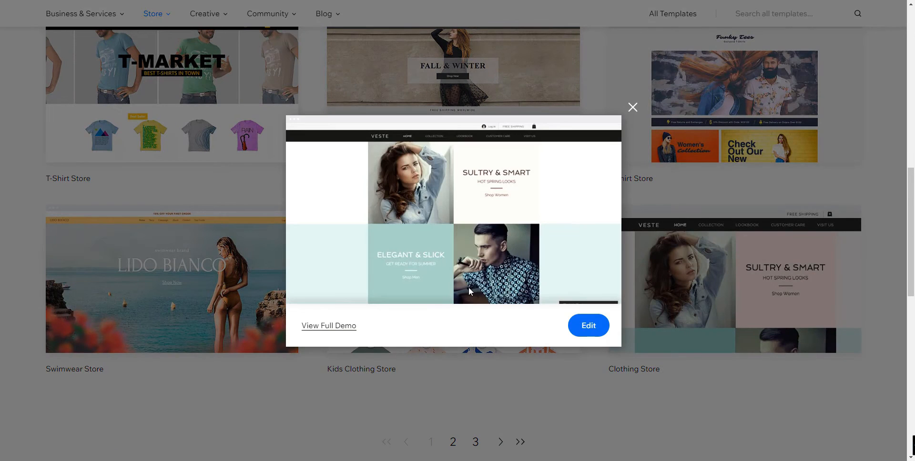
{"action": "left_click", "coordinate": [332, 325]}
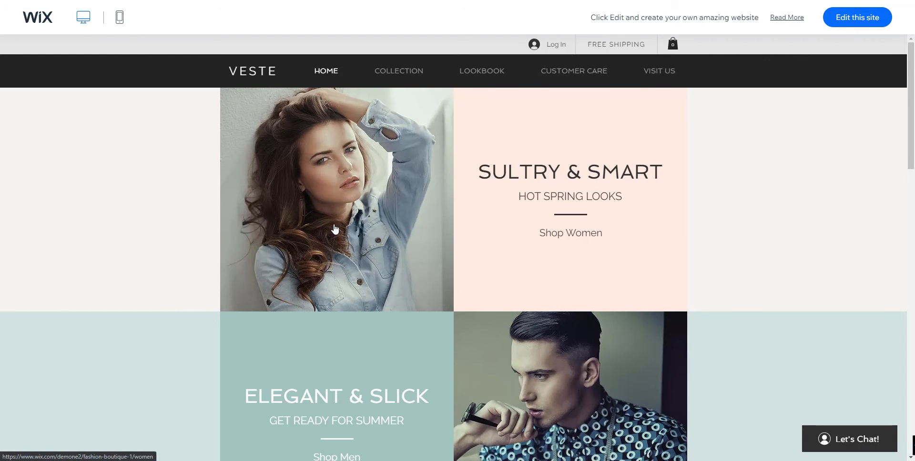
{"action": "scroll", "coordinate": [335, 230], "scroll_direction": "down", "scroll_amount": 4}
{"action": "scroll", "coordinate": [335, 230], "scroll_direction": "up", "scroll_amount": 4}
{"action": "scroll", "coordinate": [334, 230], "scroll_direction": "down", "scroll_amount": 8}
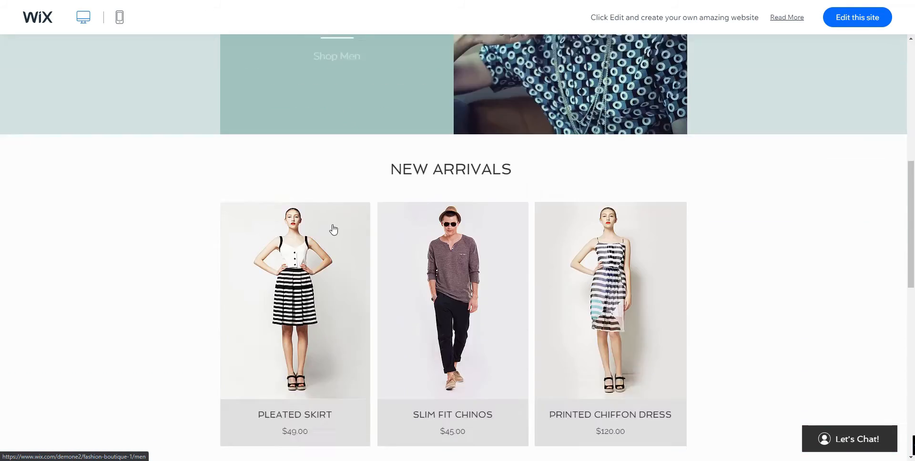
{"action": "scroll", "coordinate": [333, 230], "scroll_direction": "up", "scroll_amount": 8}
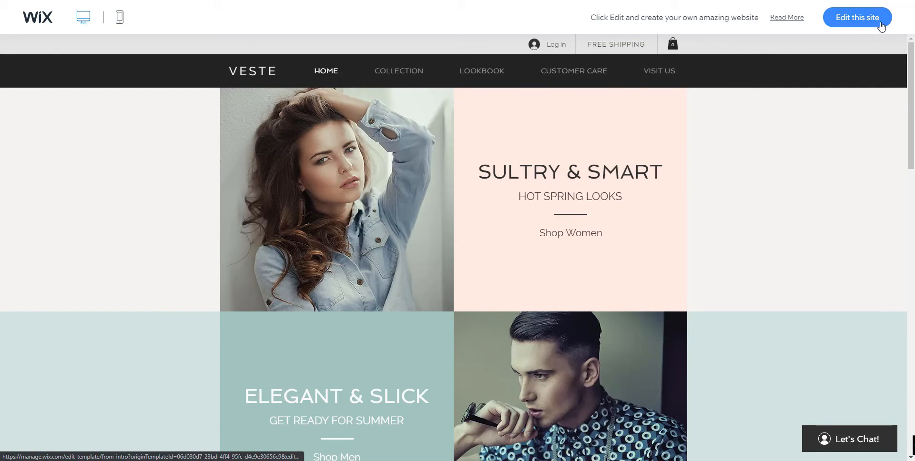
Open the VESTE clothing store template for editing and look through its home page down to the footer.
{"action": "left_click", "coordinate": [854, 21]}
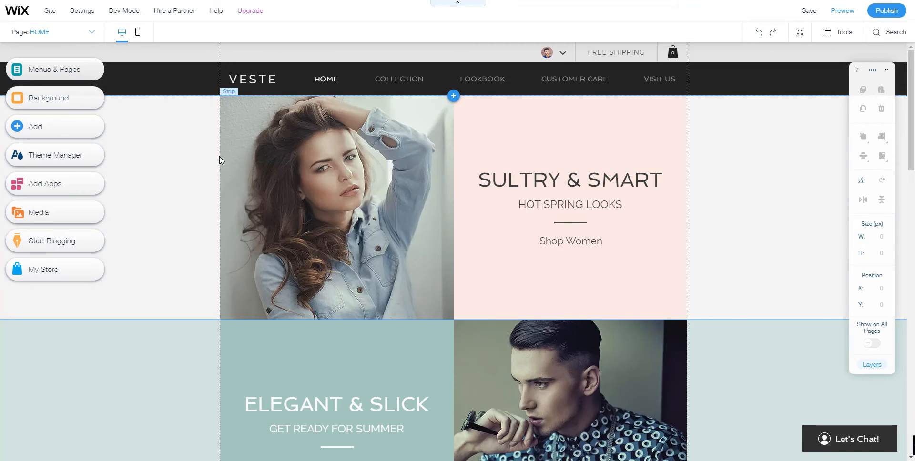
{"action": "scroll", "coordinate": [433, 206], "scroll_direction": "down", "scroll_amount": 6}
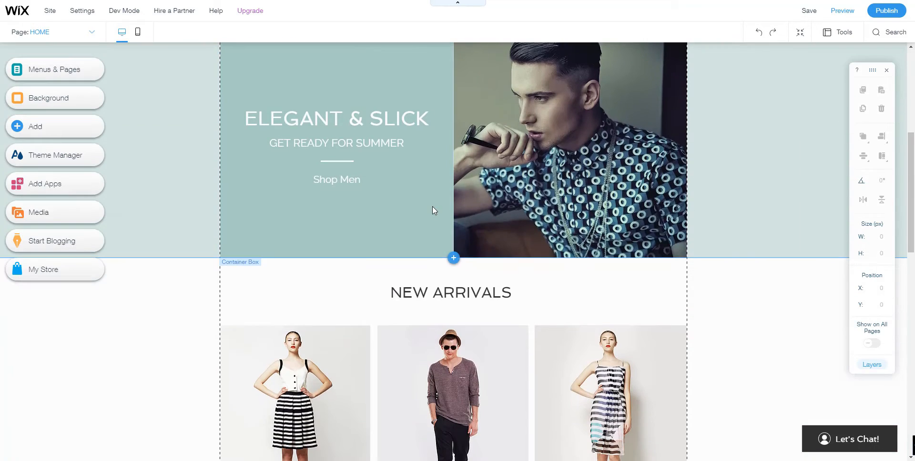
{"action": "scroll", "coordinate": [432, 207], "scroll_direction": "down", "scroll_amount": 9}
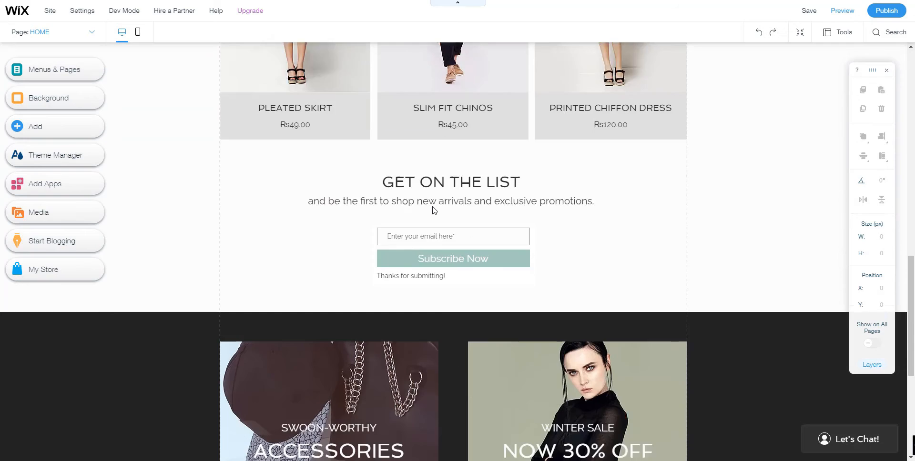
{"action": "scroll", "coordinate": [432, 210], "scroll_direction": "down", "scroll_amount": 6}
{"action": "scroll", "coordinate": [433, 210], "scroll_direction": "up", "scroll_amount": 15}
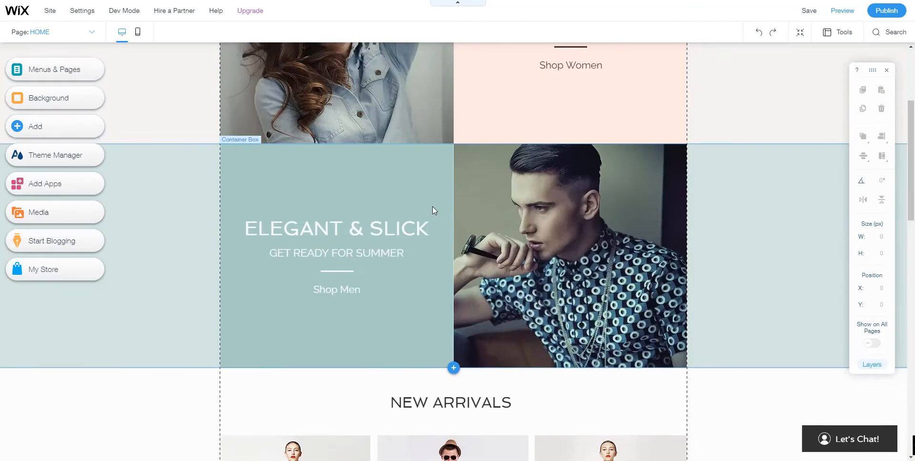
{"action": "scroll", "coordinate": [432, 210], "scroll_direction": "up", "scroll_amount": 4}
Move the woman's photo out of the top strip and return it beside the pink box at X 0, Y 112.
{"action": "left_click", "coordinate": [362, 177]}
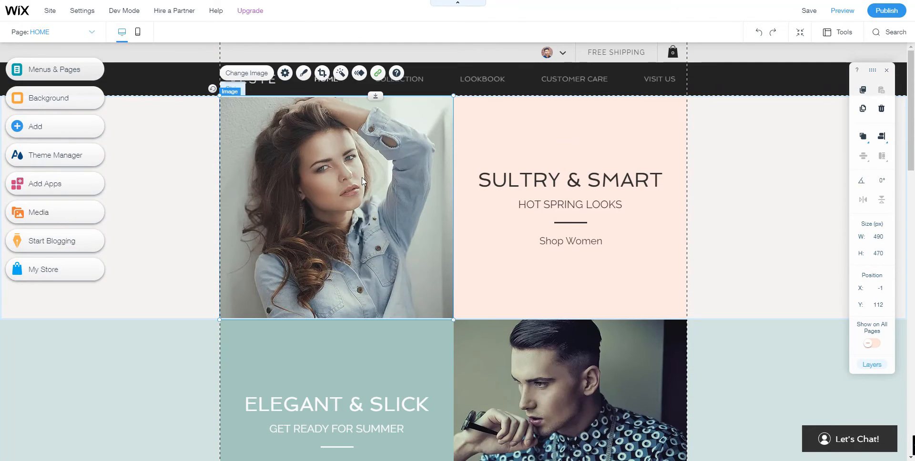
{"action": "left_click_drag", "start_coordinate": [362, 177], "coordinate": [220, 325]}
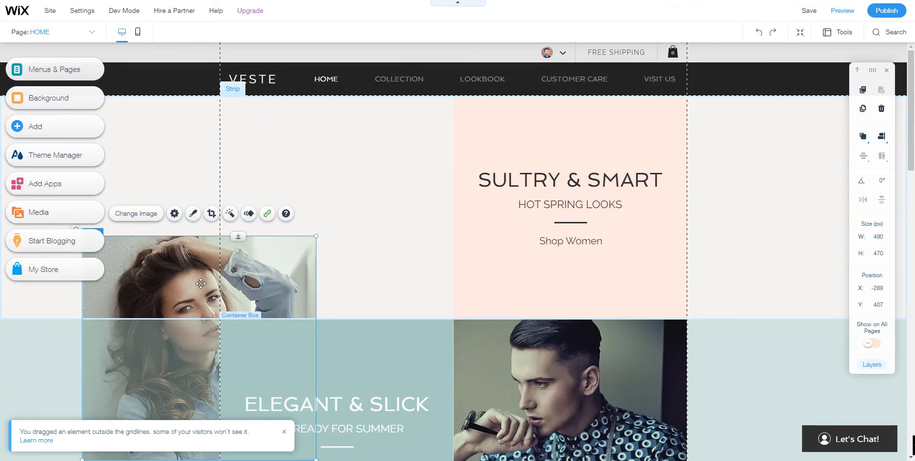
{"action": "left_click_drag", "start_coordinate": [199, 284], "coordinate": [337, 143]}
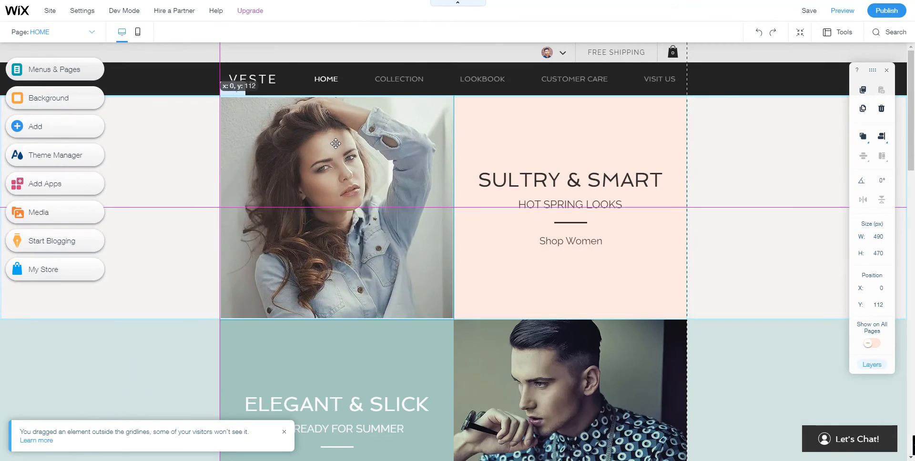
Replace the "SULTRY & SMART" heading and its subtitle in the pink box with the text "Demo Content".
{"action": "left_click", "coordinate": [533, 188]}
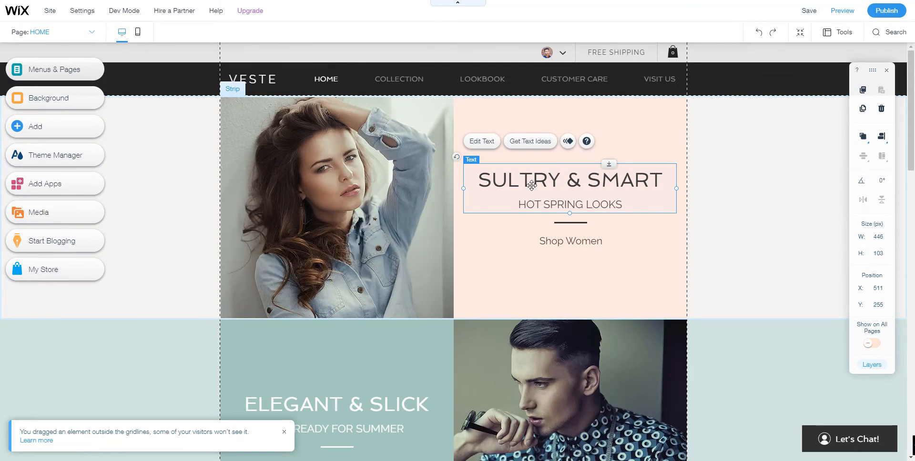
{"action": "double_click", "coordinate": [532, 185]}
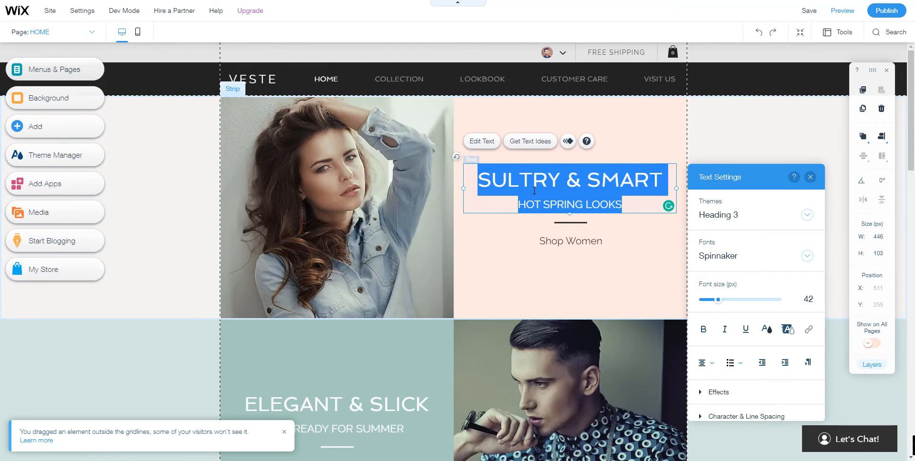
{"action": "type", "text": "DemomC"}
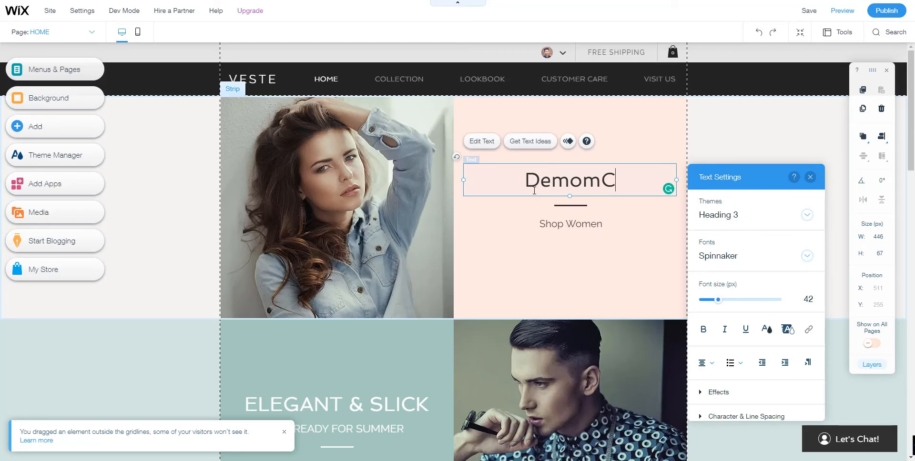
{"action": "key", "text": "BackSpace"}
{"action": "key", "text": "BackSpace"}
{"action": "type", "text": "c"}
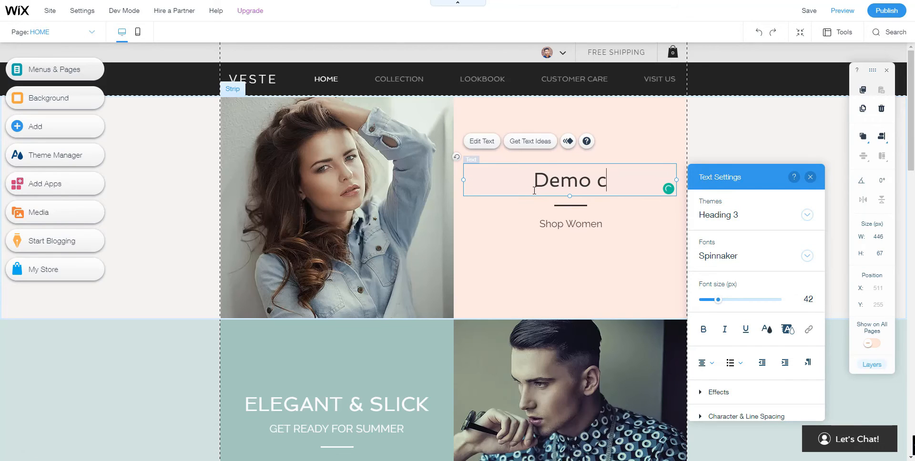
{"action": "key", "text": "BackSpace"}
{"action": "type", "text": "Content"}
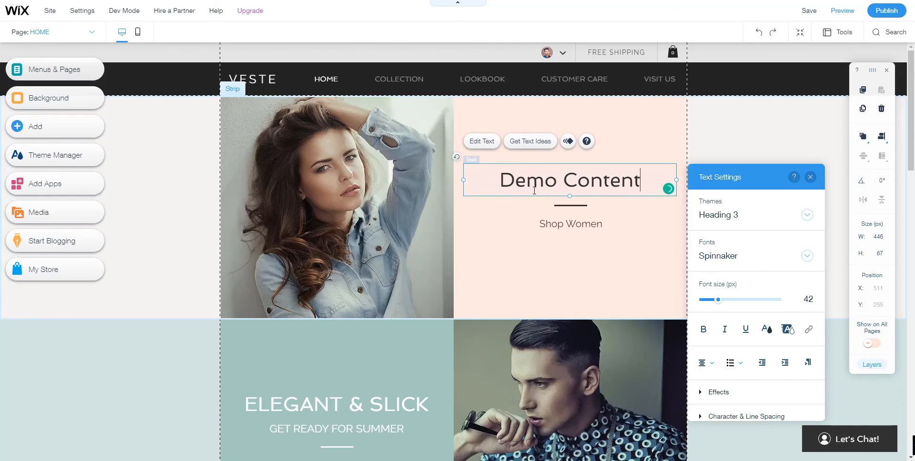
{"action": "left_click", "coordinate": [518, 247]}
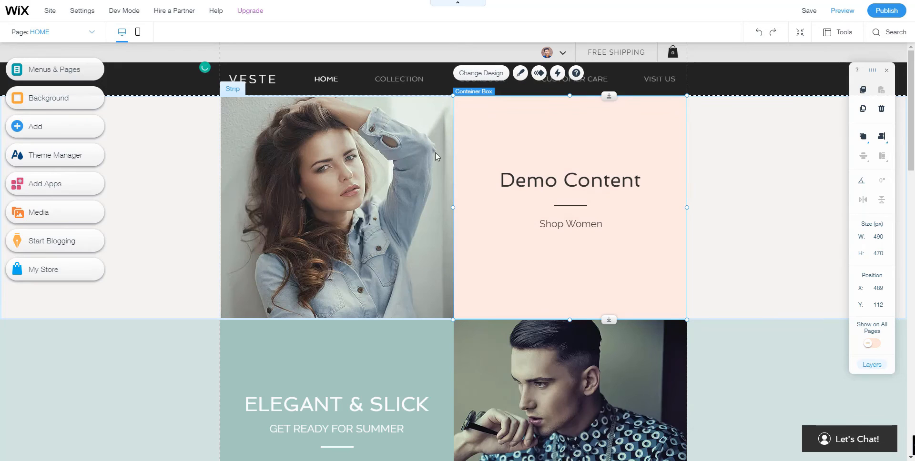
Stretch the header's horizontal menu slightly taller, to a height of 51 px, and leave it selected.
{"action": "left_click", "coordinate": [391, 82]}
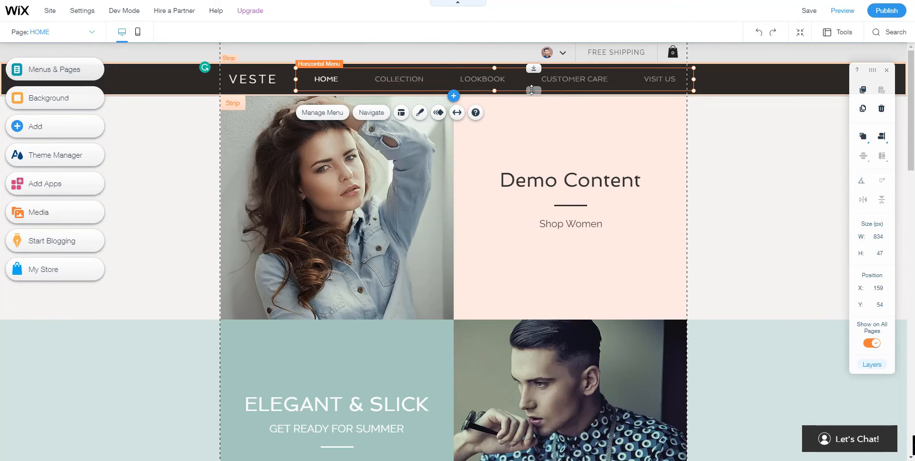
{"action": "left_click_drag", "start_coordinate": [531, 93], "coordinate": [532, 94]}
{"action": "left_click", "coordinate": [472, 157]}
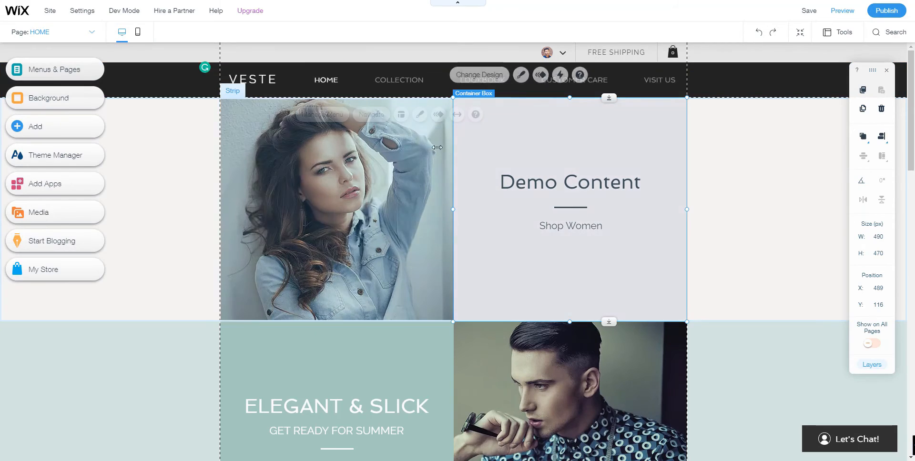
{"action": "left_click", "coordinate": [407, 79]}
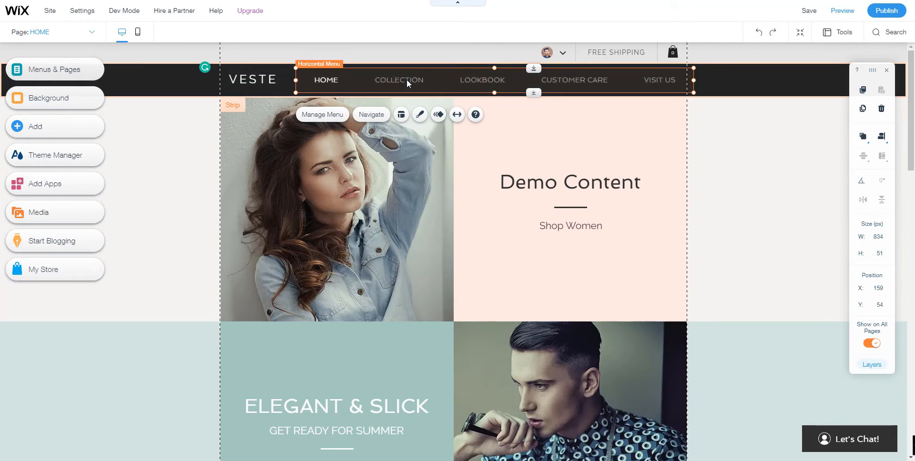
Set the Cookie Box image as the home page background and check it down the page.
{"action": "left_click", "coordinate": [64, 98]}
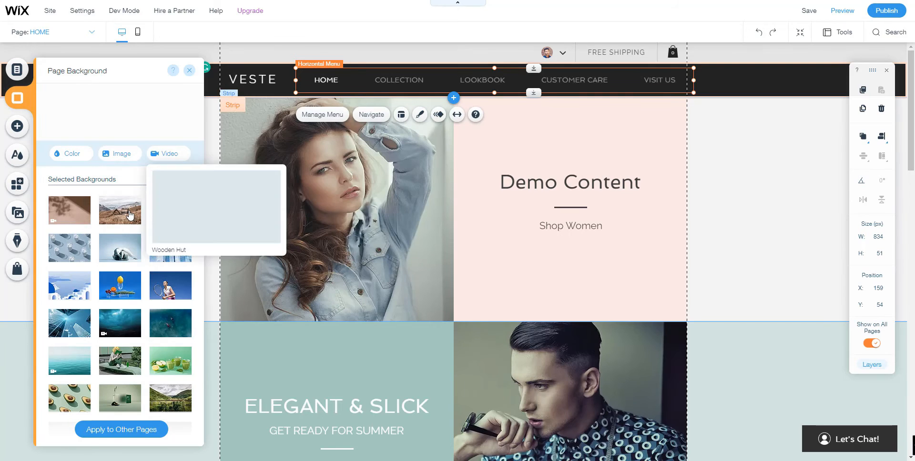
{"action": "scroll", "coordinate": [119, 266], "scroll_direction": "down", "scroll_amount": 4}
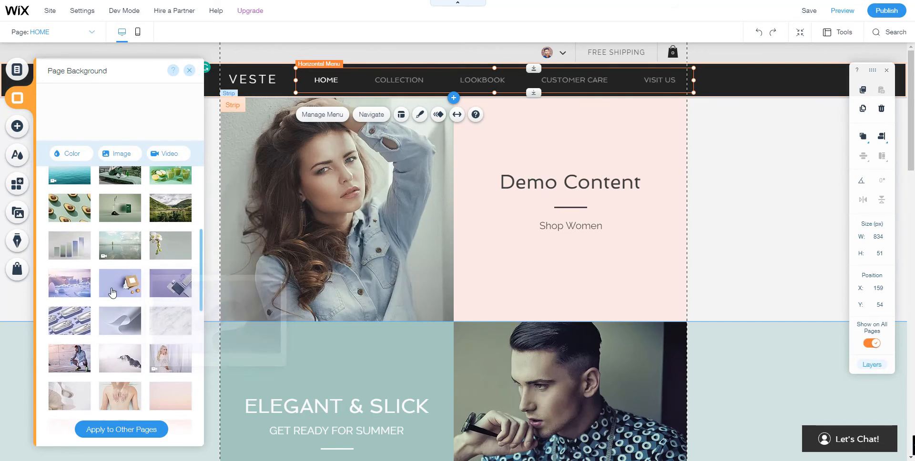
{"action": "mouse_move", "coordinate": [115, 287]}
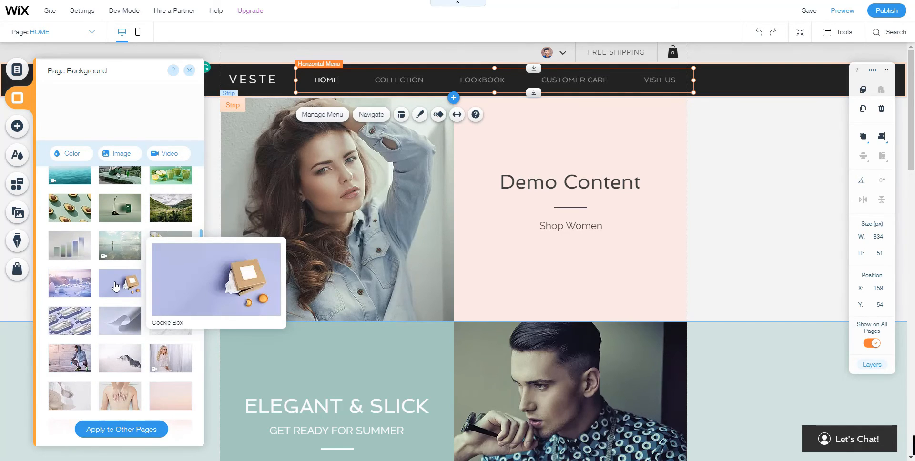
{"action": "left_click", "coordinate": [115, 286]}
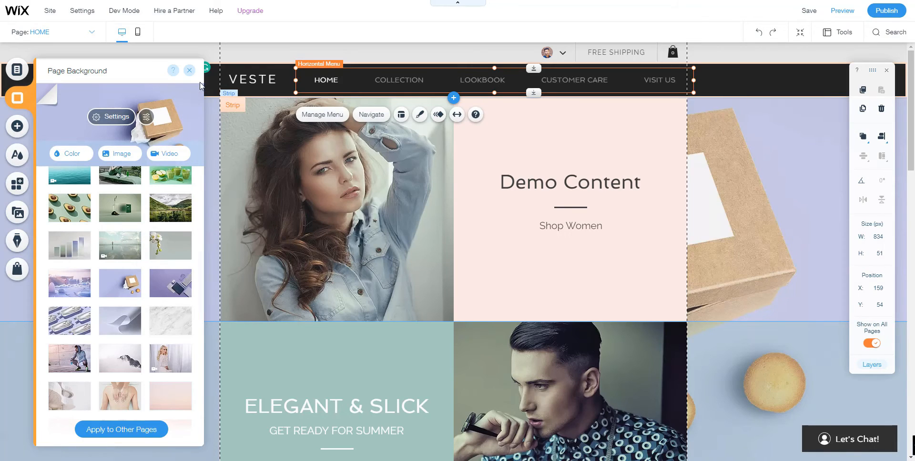
{"action": "left_click", "coordinate": [190, 72]}
{"action": "scroll", "coordinate": [144, 254], "scroll_direction": "down", "scroll_amount": 12}
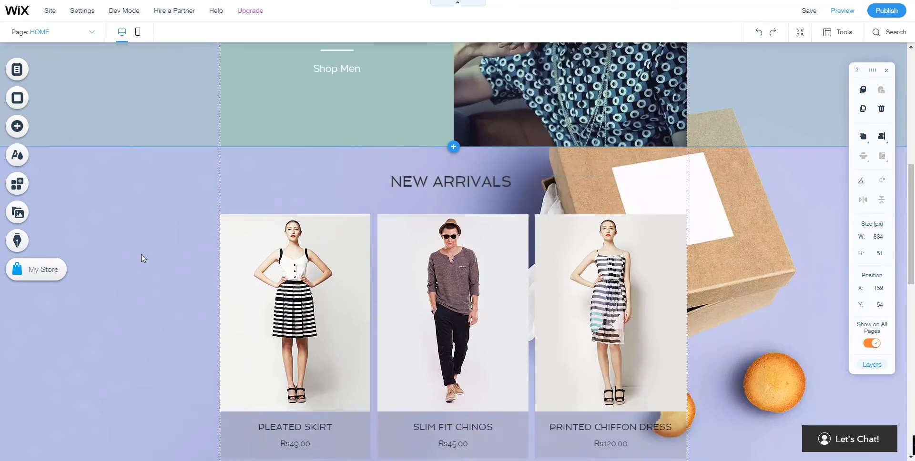
{"action": "scroll", "coordinate": [141, 253], "scroll_direction": "up", "scroll_amount": 12}
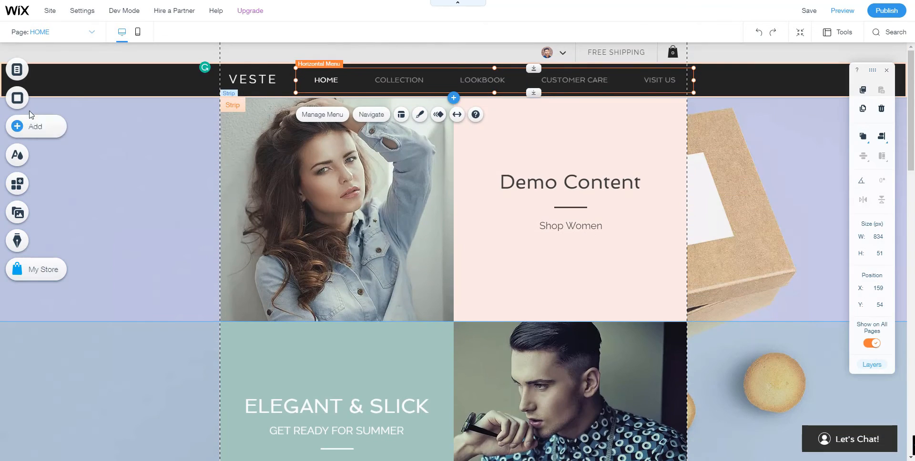
Set the home page background to the light grey theme colour and check it down the page.
{"action": "left_click", "coordinate": [26, 106]}
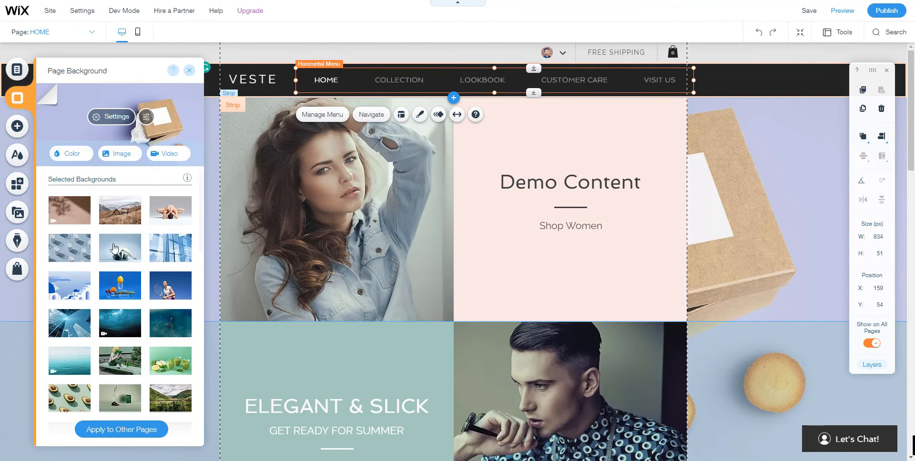
{"action": "left_click", "coordinate": [60, 158]}
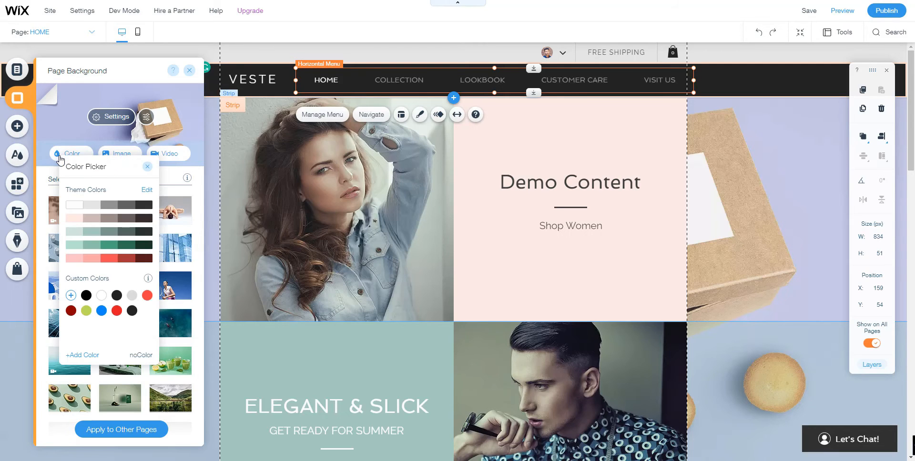
{"action": "left_click", "coordinate": [95, 210]}
{"action": "left_click", "coordinate": [191, 72]}
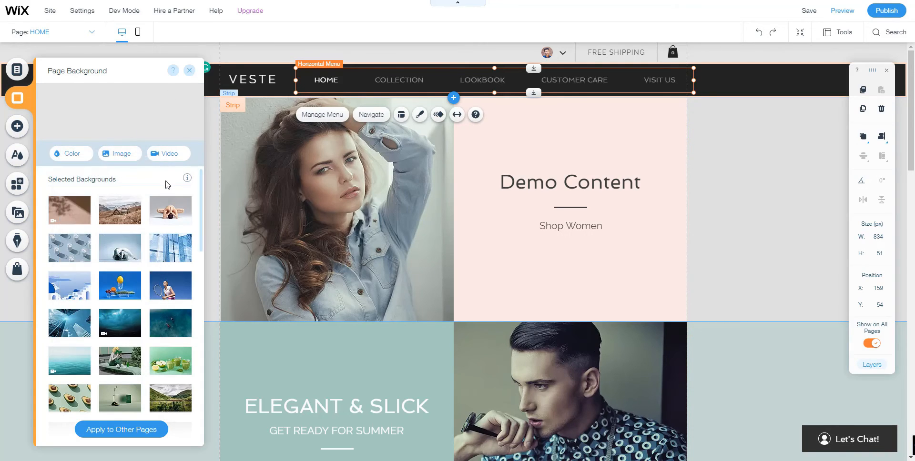
{"action": "left_click", "coordinate": [191, 72]}
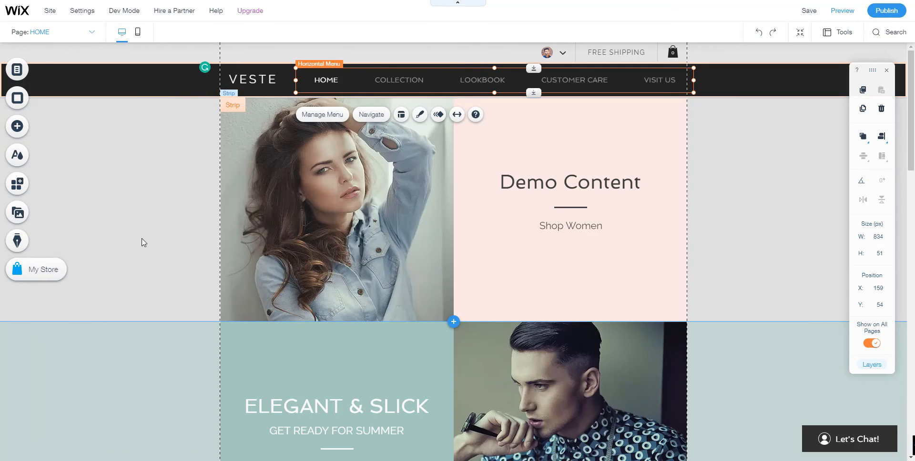
{"action": "scroll", "coordinate": [141, 243], "scroll_direction": "down", "scroll_amount": 10}
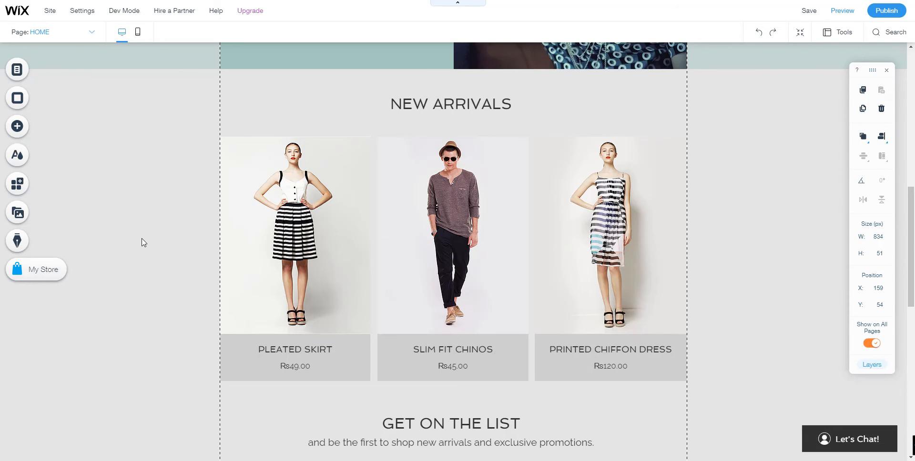
{"action": "scroll", "coordinate": [142, 243], "scroll_direction": "up", "scroll_amount": 10}
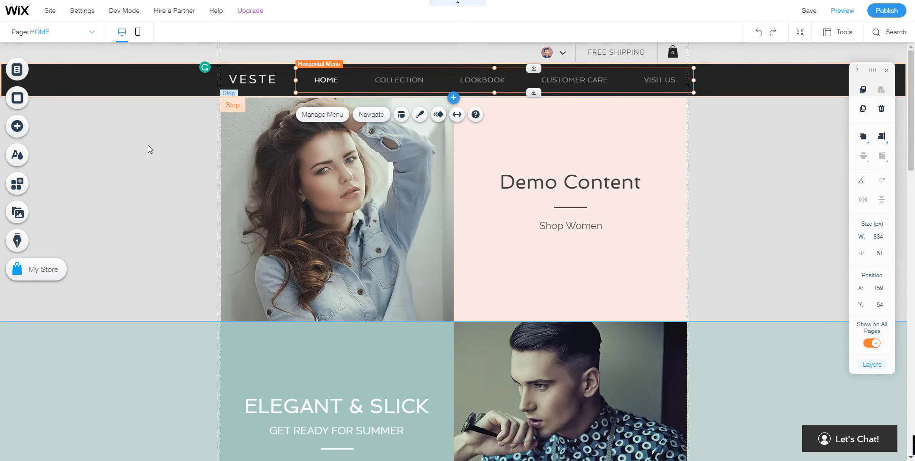
Switch to the mobile version of the site, skip its introduction, and select the cart icon in the header.
{"action": "left_click", "coordinate": [139, 32]}
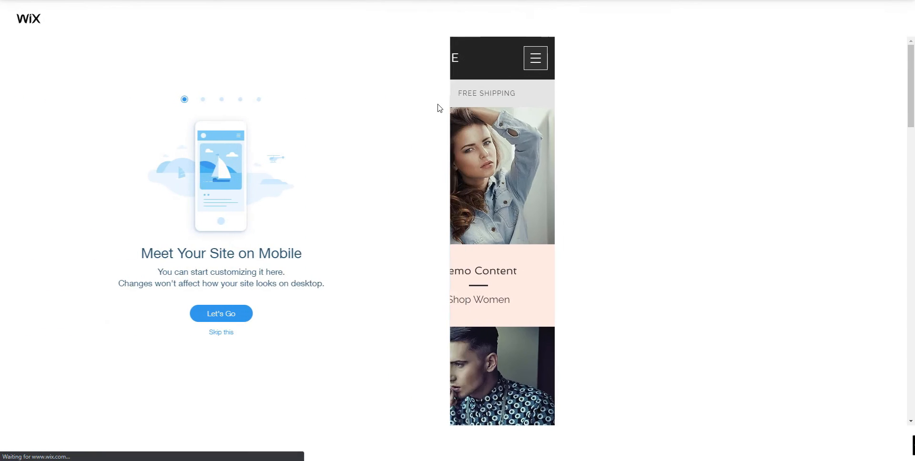
{"action": "left_click", "coordinate": [228, 333]}
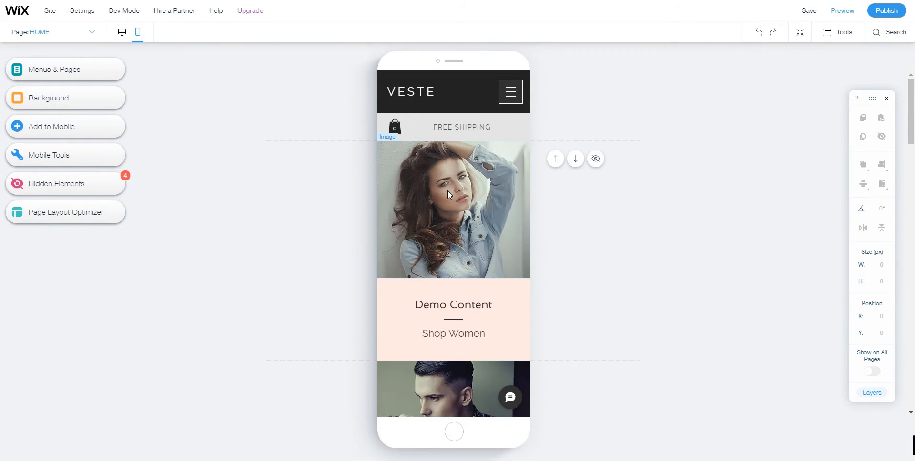
{"action": "left_click", "coordinate": [394, 126]}
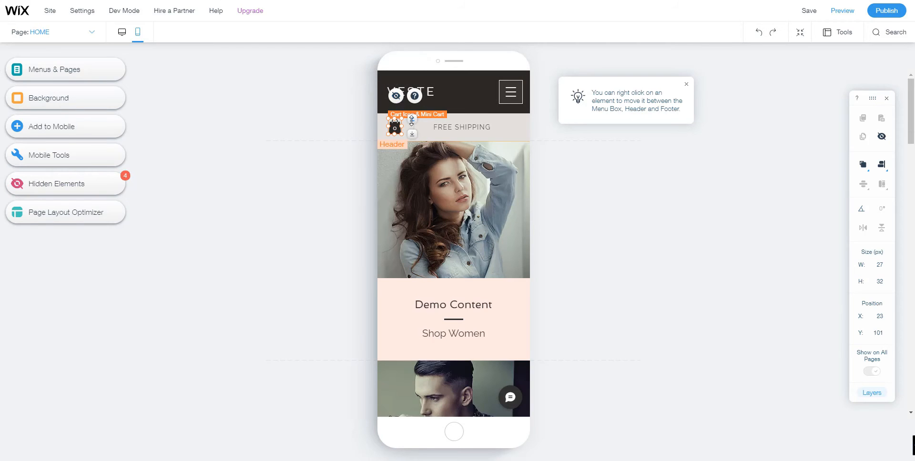
Return to the desktop version of the site and open the image chooser for the man's photo beside ELEGANT & SLICK.
{"action": "left_click", "coordinate": [192, 180]}
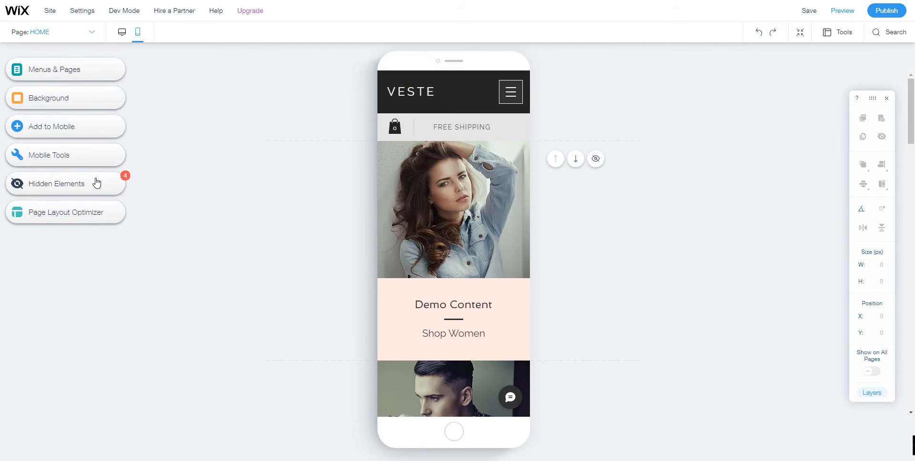
{"action": "left_click", "coordinate": [122, 34]}
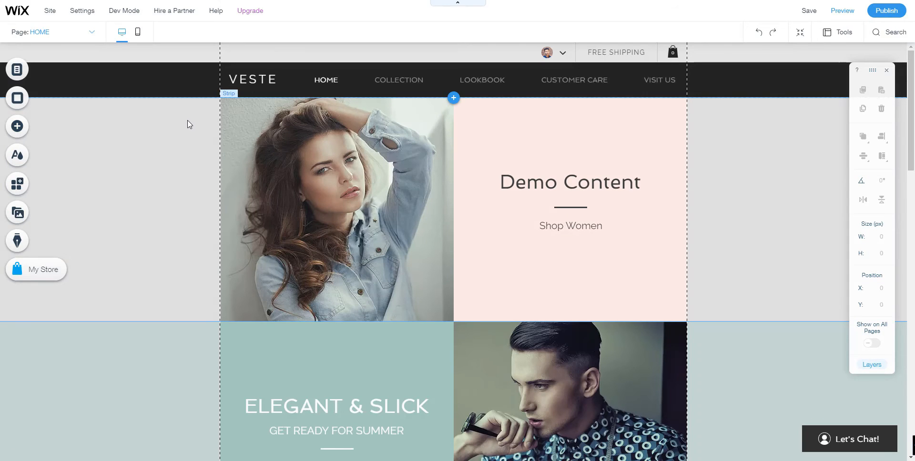
{"action": "scroll", "coordinate": [290, 180], "scroll_direction": "down", "scroll_amount": 4}
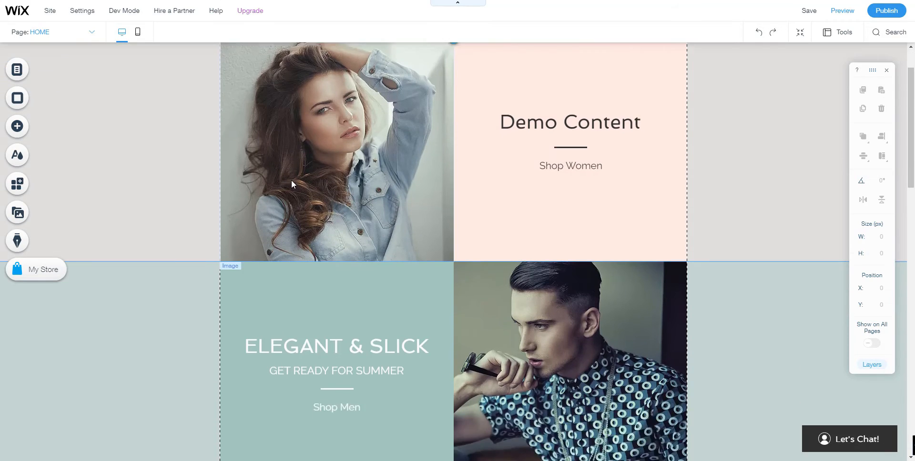
{"action": "left_click", "coordinate": [581, 222]}
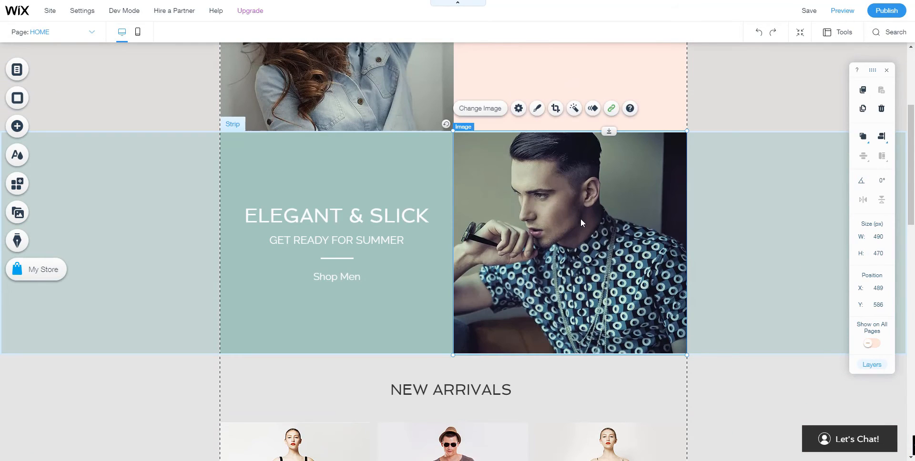
{"action": "left_click", "coordinate": [476, 109]}
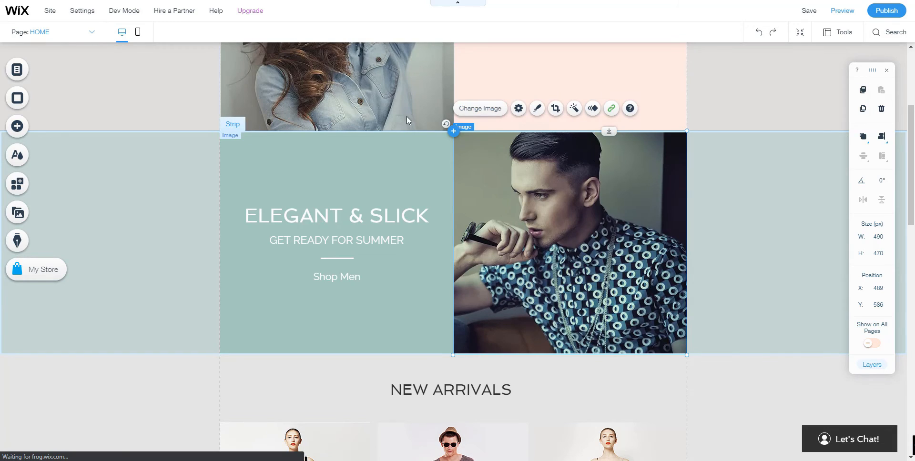
{"action": "left_click", "coordinate": [485, 109]}
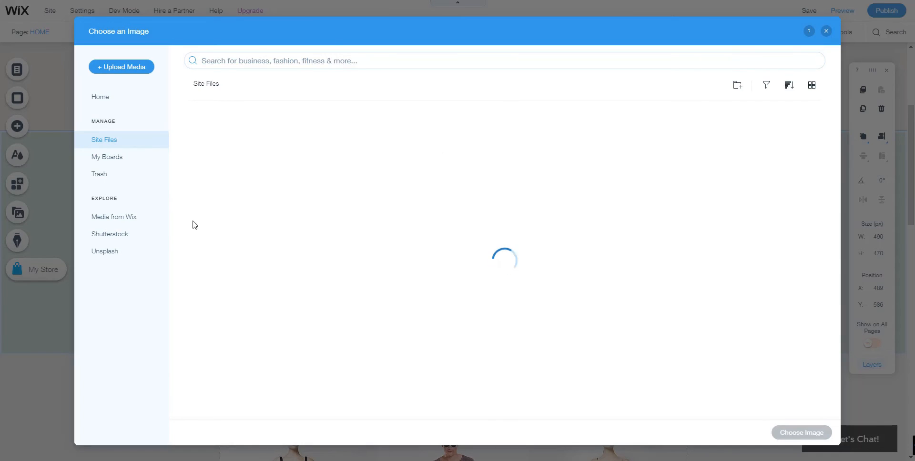
Replace the man's photo with the Media from Wix picture of a smiling curly-haired woman in glasses and an orange sweater.
{"action": "left_click", "coordinate": [129, 219]}
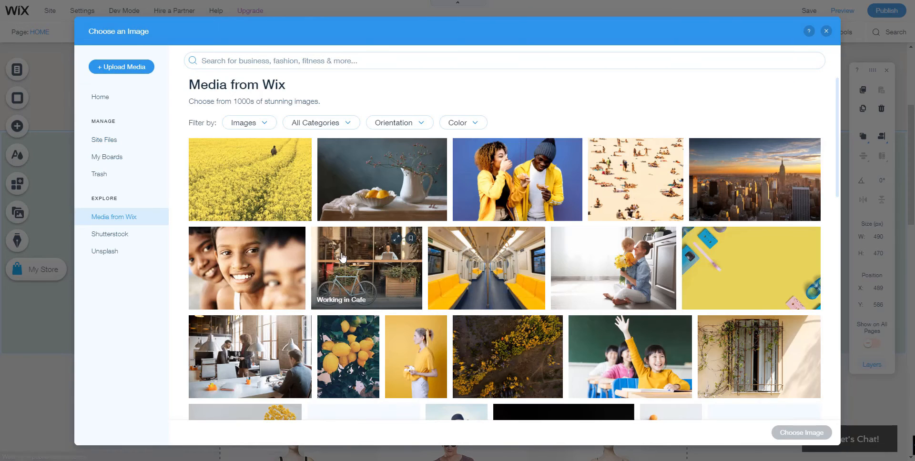
{"action": "scroll", "coordinate": [453, 234], "scroll_direction": "down", "scroll_amount": 6}
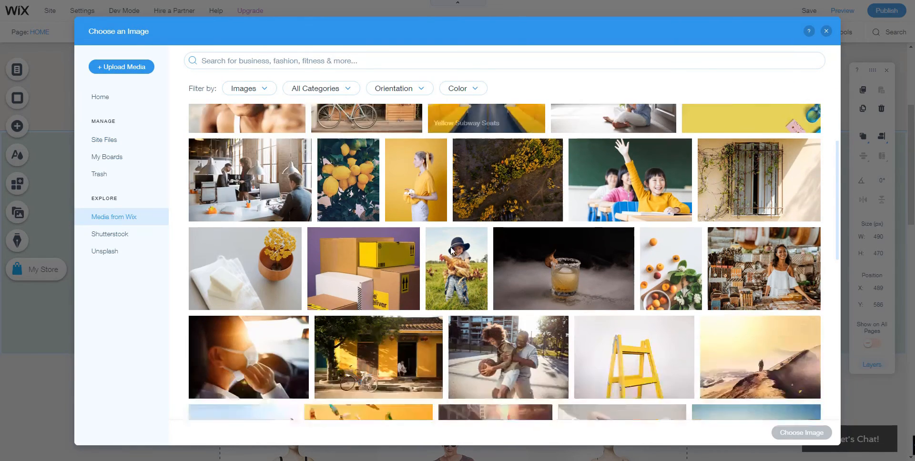
{"action": "scroll", "coordinate": [452, 252], "scroll_direction": "down", "scroll_amount": 6}
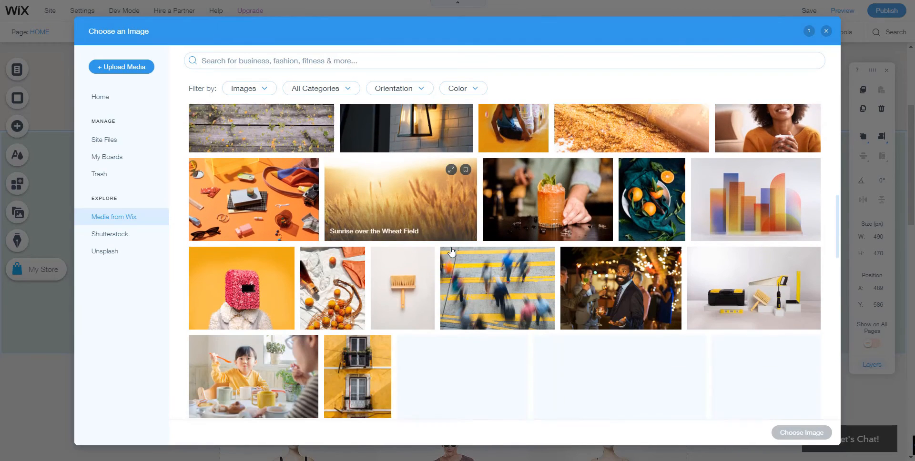
{"action": "scroll", "coordinate": [452, 252], "scroll_direction": "up", "scroll_amount": 1}
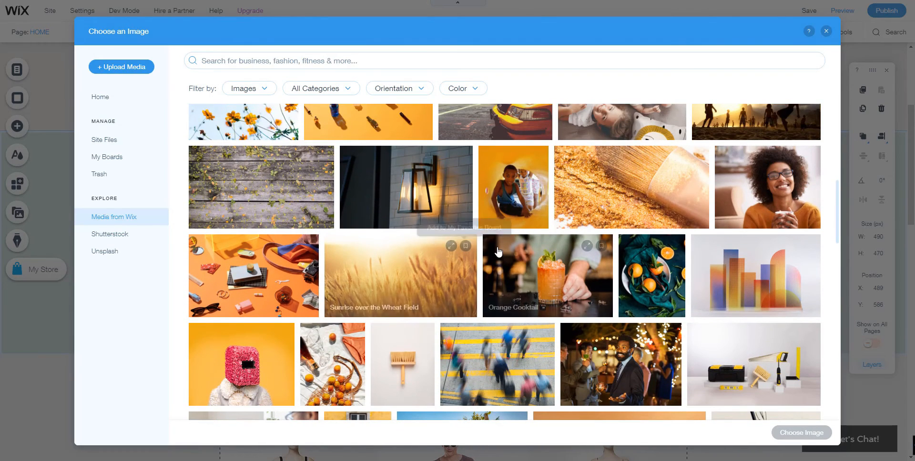
{"action": "left_click", "coordinate": [783, 178]}
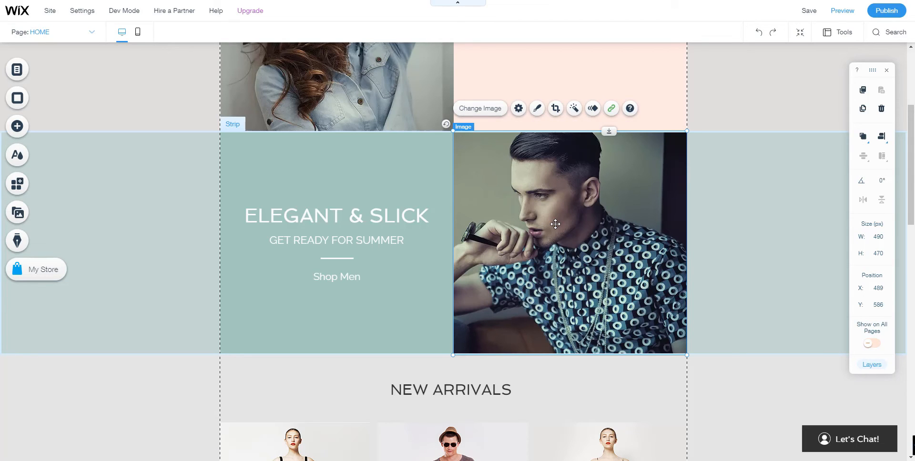
{"action": "mouse_move", "coordinate": [570, 250]}
{"action": "left_mouse_down"}
{"action": "mouse_move", "coordinate": [539, 239]}
{"action": "mouse_move", "coordinate": [568, 252]}
{"action": "left_mouse_up"}
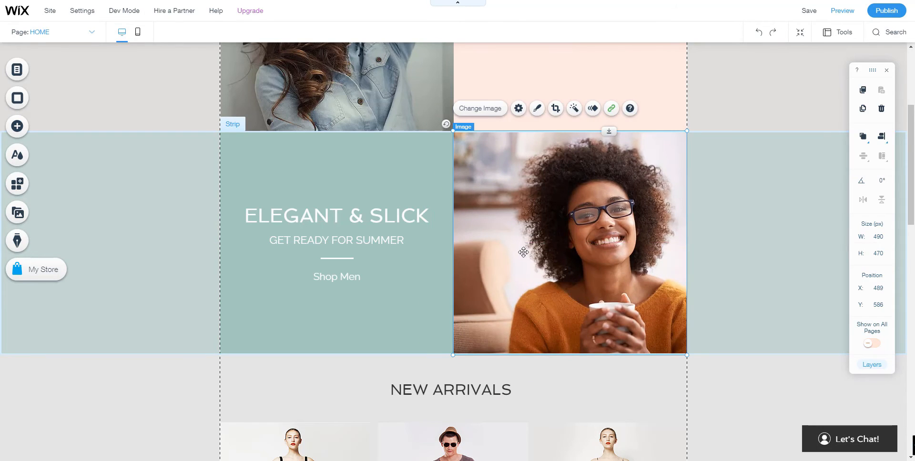
Apply the teal-bordered themed frame to the woman's photo and open its custom frame design options.
{"action": "scroll", "coordinate": [396, 260], "scroll_direction": "down", "scroll_amount": 7}
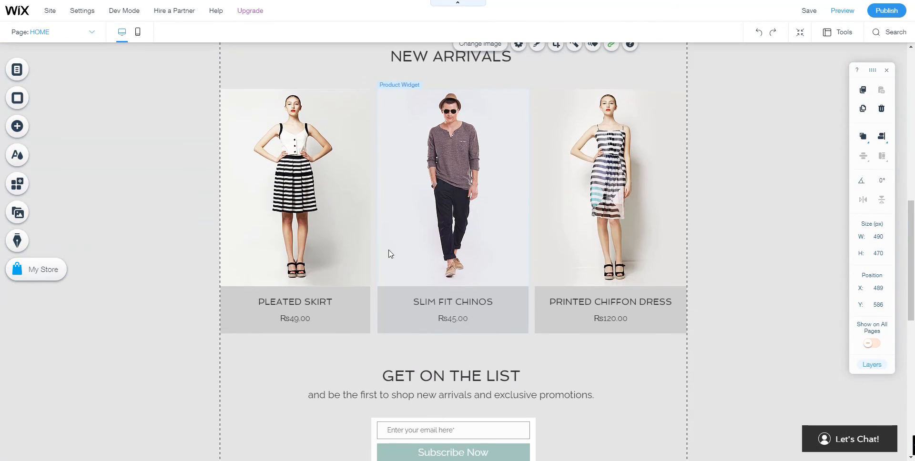
{"action": "scroll", "coordinate": [447, 224], "scroll_direction": "up", "scroll_amount": 1}
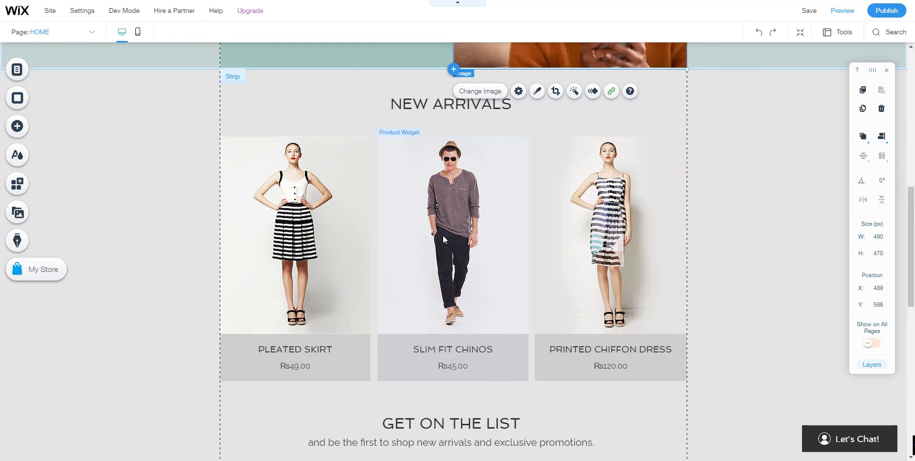
{"action": "left_click", "coordinate": [537, 96]}
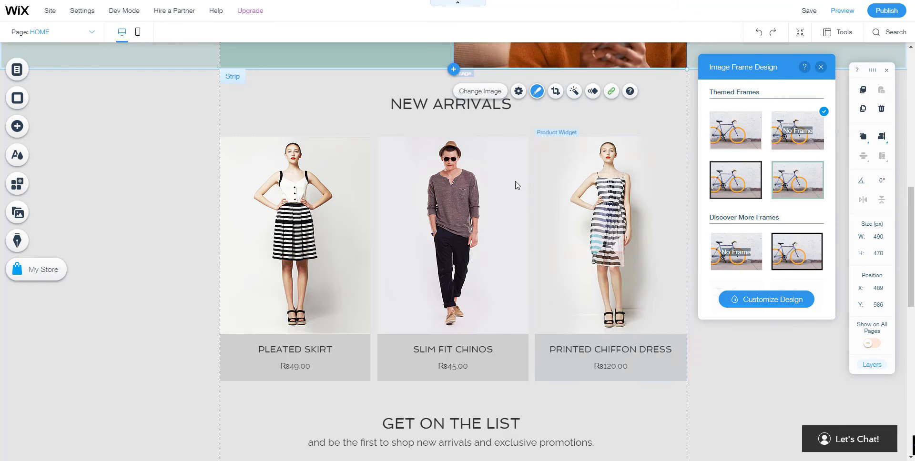
{"action": "scroll", "coordinate": [127, 180], "scroll_direction": "up", "scroll_amount": 4}
{"action": "scroll", "coordinate": [126, 180], "scroll_direction": "up", "scroll_amount": 1}
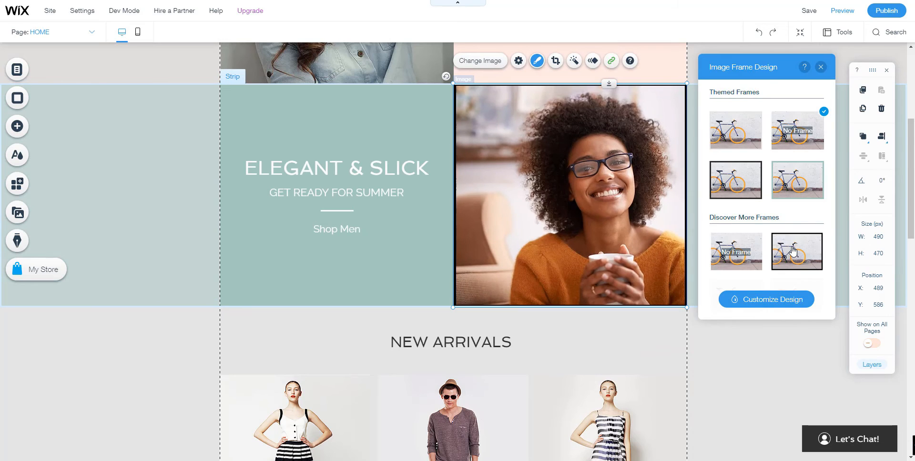
{"action": "left_click", "coordinate": [791, 174]}
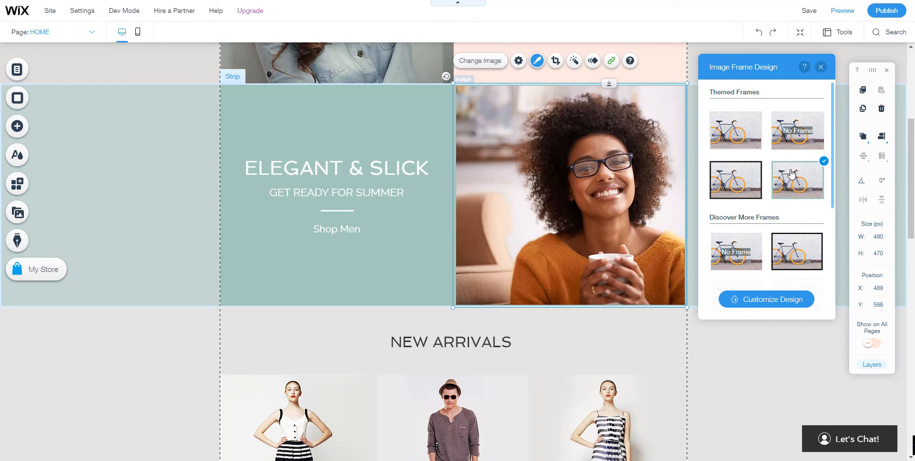
{"action": "left_click", "coordinate": [767, 299]}
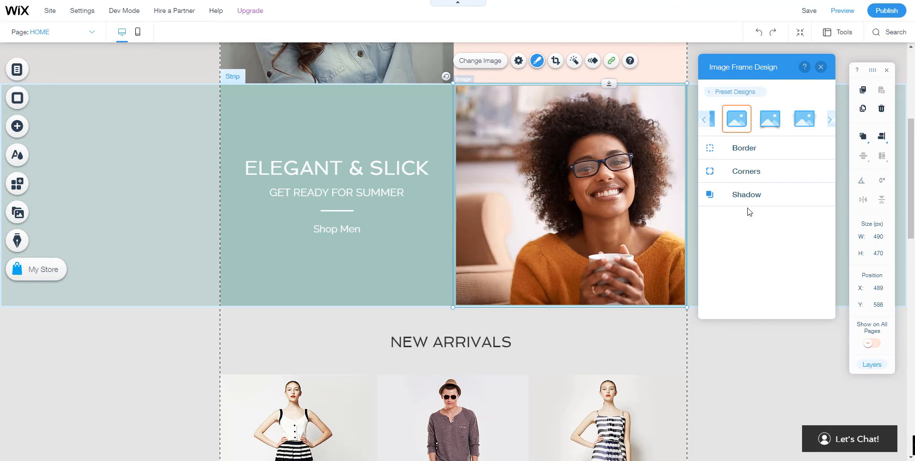
Try a border width of 4 px and a border opacity of 22% on the woman's photo frame.
{"action": "left_click", "coordinate": [742, 149]}
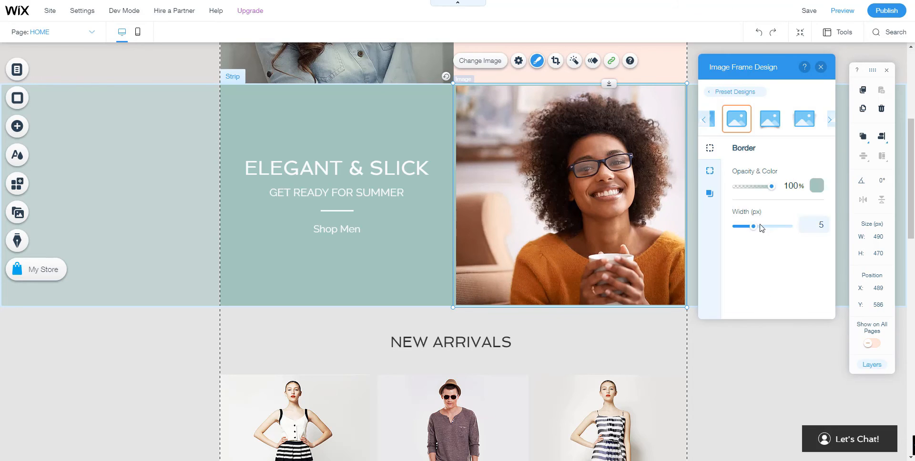
{"action": "left_click_drag", "start_coordinate": [754, 232], "coordinate": [765, 233]}
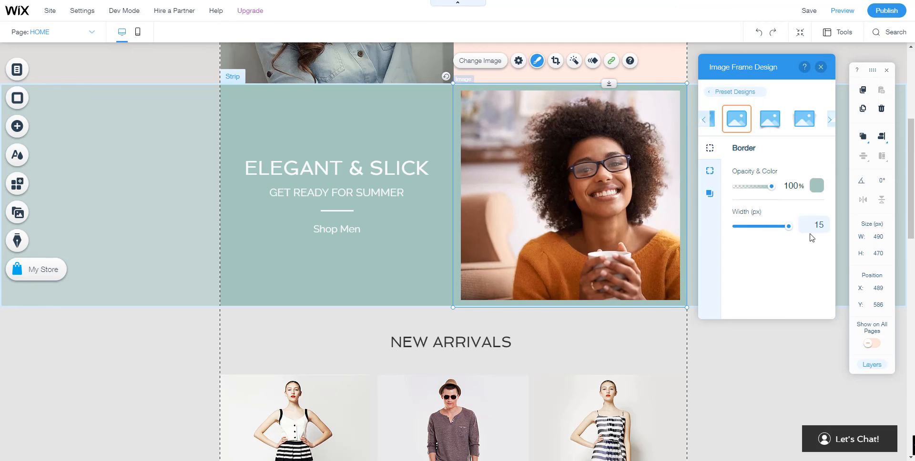
{"action": "left_click", "coordinate": [750, 227]}
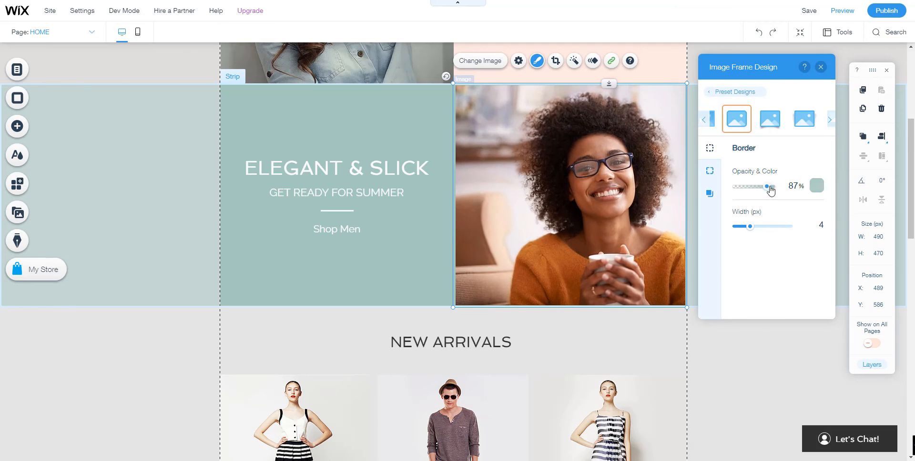
{"action": "left_click_drag", "start_coordinate": [770, 191], "coordinate": [757, 190]}
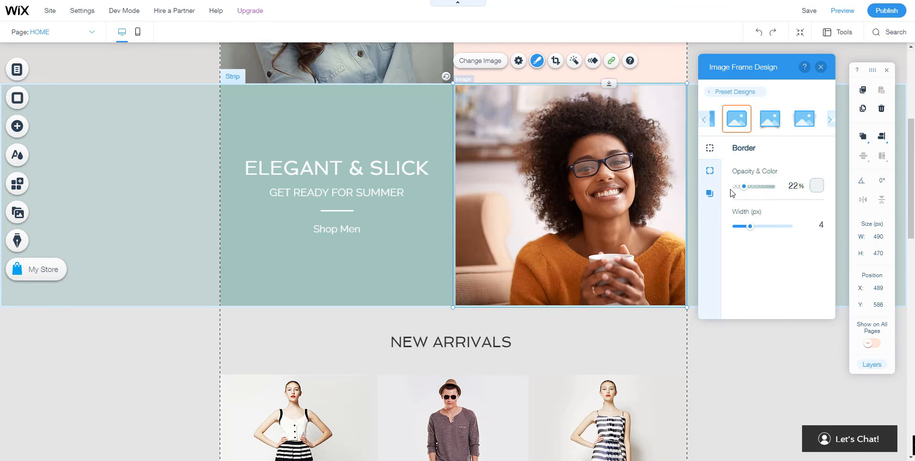
Switch the woman's photo to a preset frame design with a shadow and close the frame settings.
{"action": "left_click", "coordinate": [771, 186]}
{"action": "left_click", "coordinate": [772, 125]}
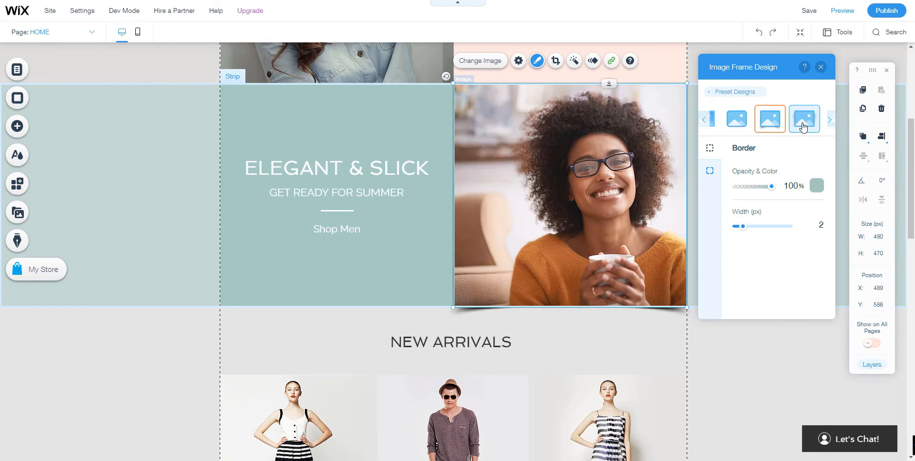
{"action": "left_click", "coordinate": [821, 67]}
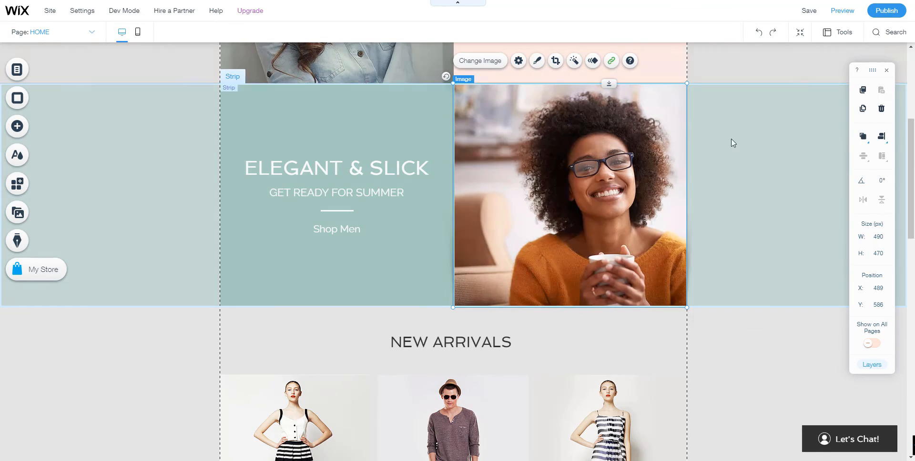
Edit the NEW ARRIVALS text above the products and set its theme to Heading 5.
{"action": "scroll", "coordinate": [540, 246], "scroll_direction": "down", "scroll_amount": 5}
{"action": "left_click", "coordinate": [531, 225]}
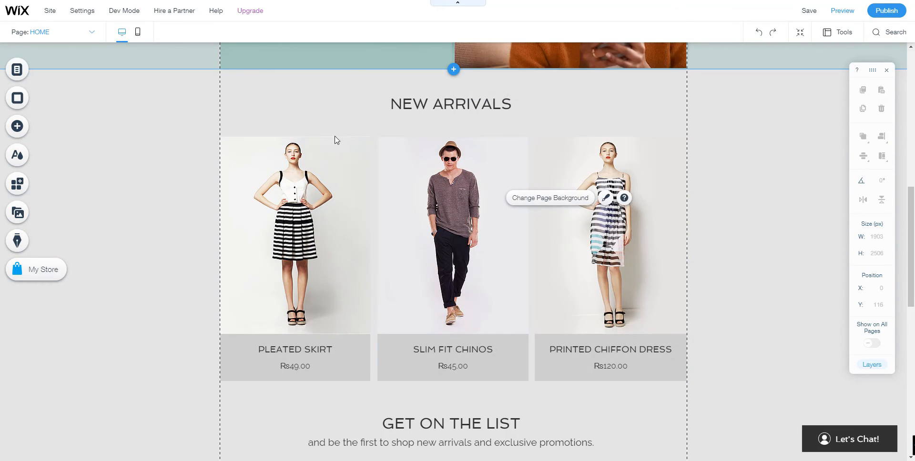
{"action": "left_click", "coordinate": [314, 102]}
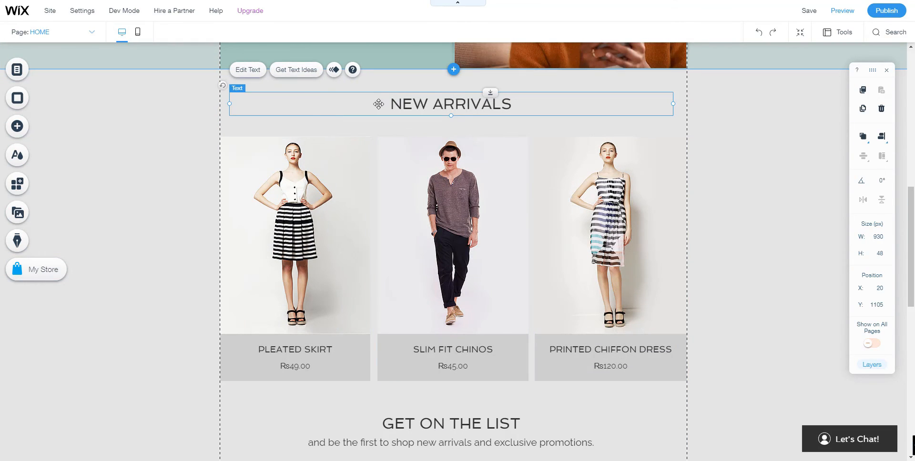
{"action": "left_click", "coordinate": [238, 72]}
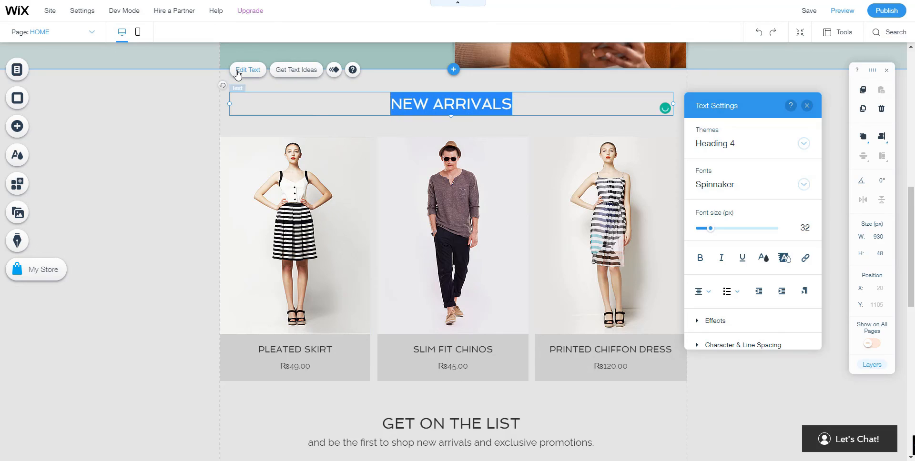
{"action": "left_click", "coordinate": [804, 145]}
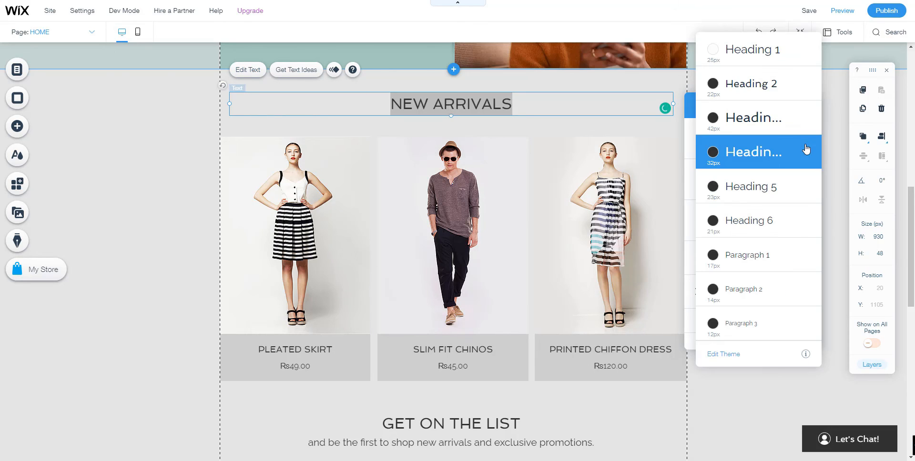
{"action": "left_click", "coordinate": [764, 192]}
Set the NEW ARRIVALS font to Signika after trying Reklame Script, and check the home page down to its footer.
{"action": "left_click", "coordinate": [802, 186]}
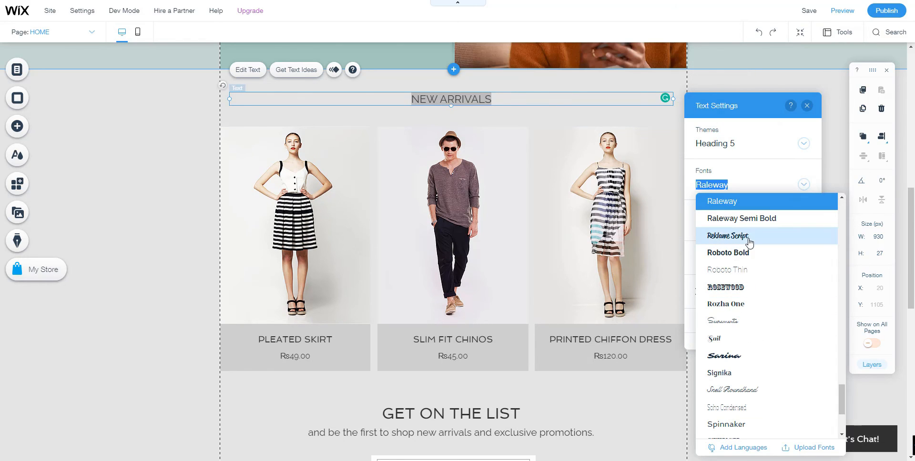
{"action": "left_click", "coordinate": [750, 243]}
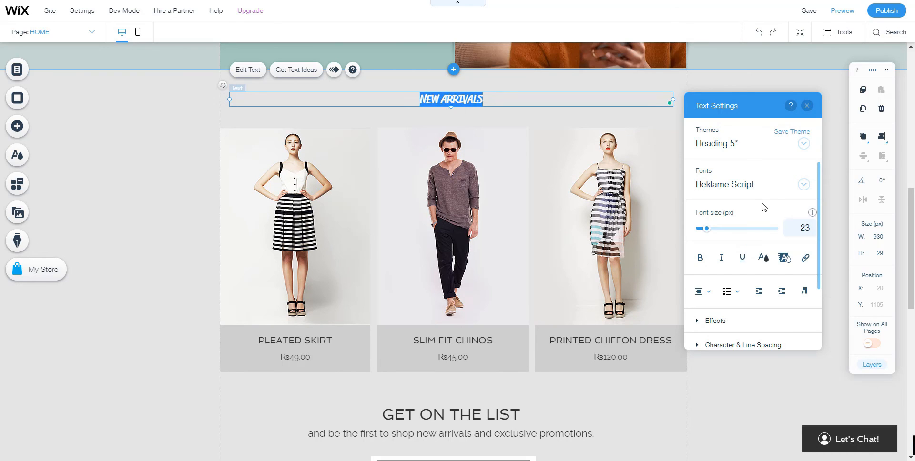
{"action": "left_click", "coordinate": [797, 186]}
{"action": "scroll", "coordinate": [748, 292], "scroll_direction": "down", "scroll_amount": 1}
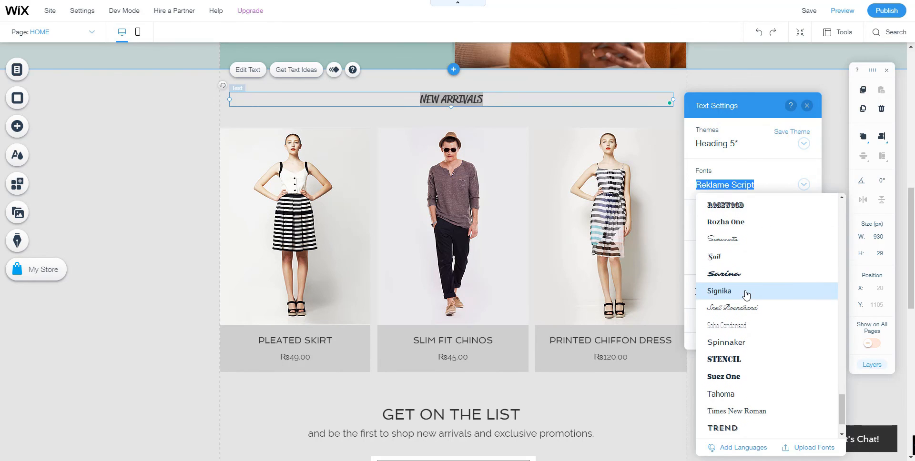
{"action": "left_click", "coordinate": [746, 295]}
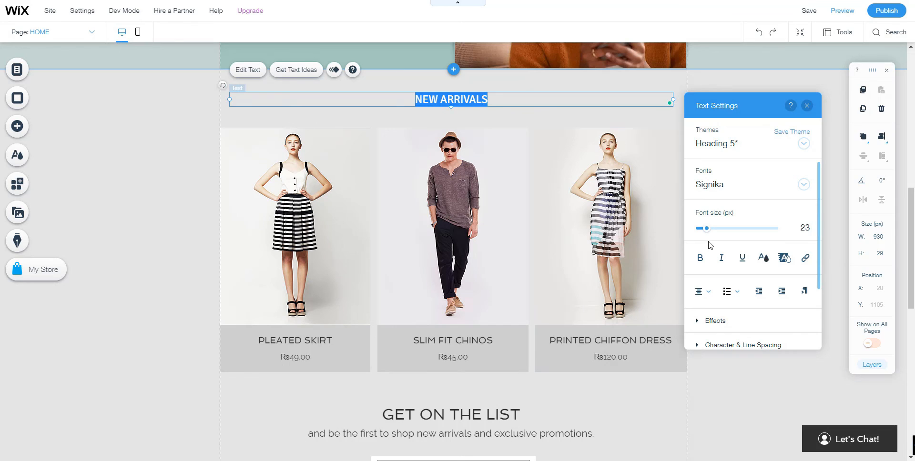
{"action": "left_click", "coordinate": [175, 220]}
{"action": "scroll", "coordinate": [198, 239], "scroll_direction": "down", "scroll_amount": 6}
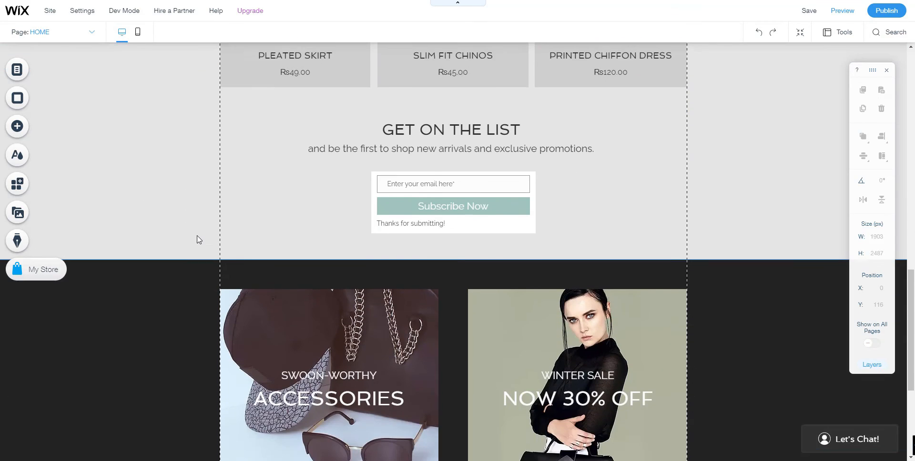
{"action": "scroll", "coordinate": [216, 237], "scroll_direction": "down", "scroll_amount": 5}
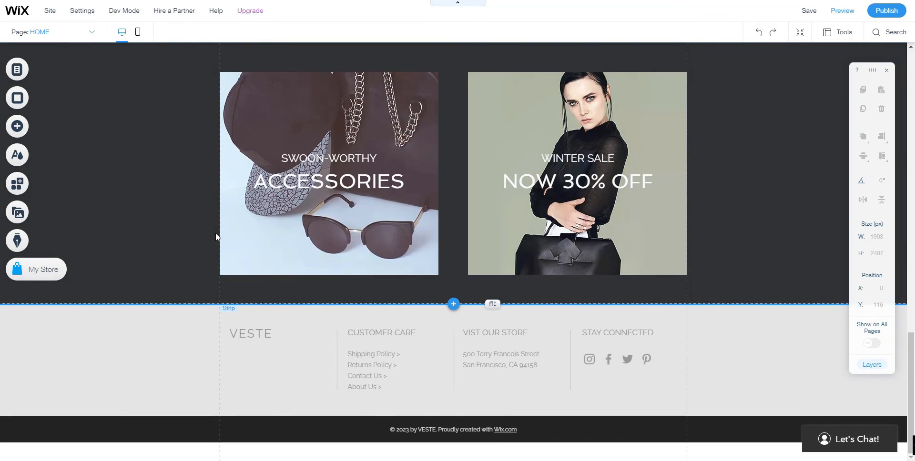
{"action": "scroll", "coordinate": [216, 234], "scroll_direction": "up", "scroll_amount": 20}
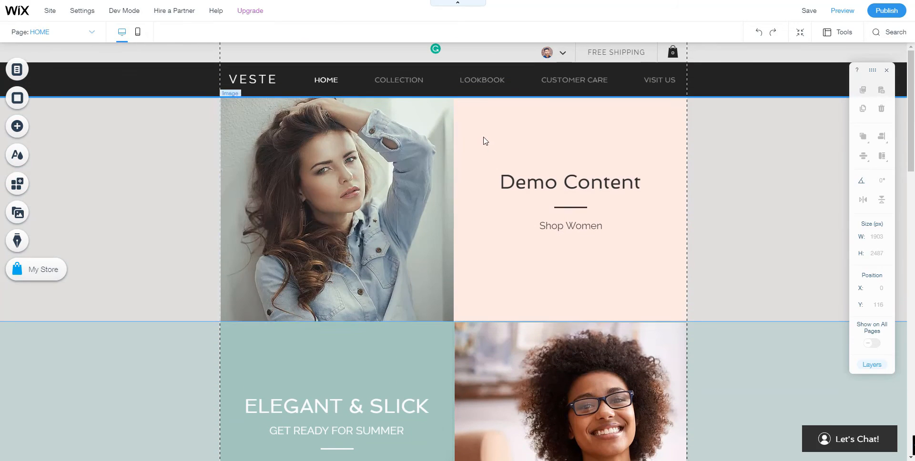
Try stretching the header's horizontal menu to full width and turn the stretch off again.
{"action": "left_click", "coordinate": [583, 90]}
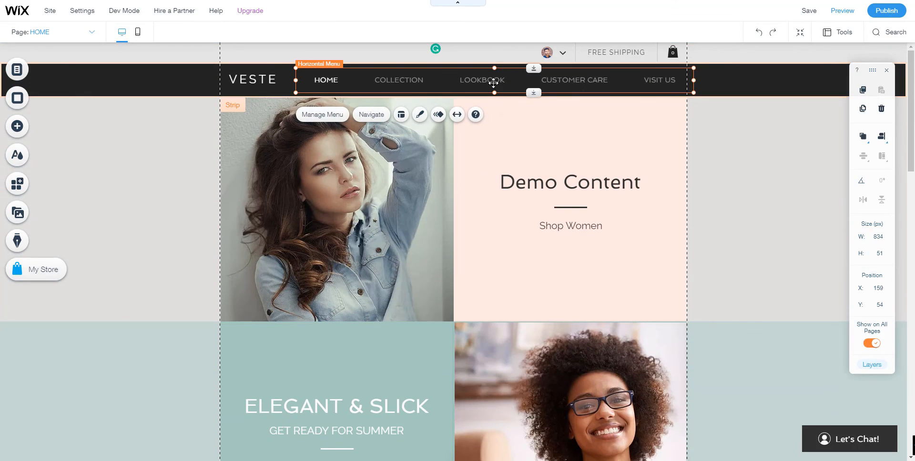
{"action": "left_click", "coordinate": [456, 114]}
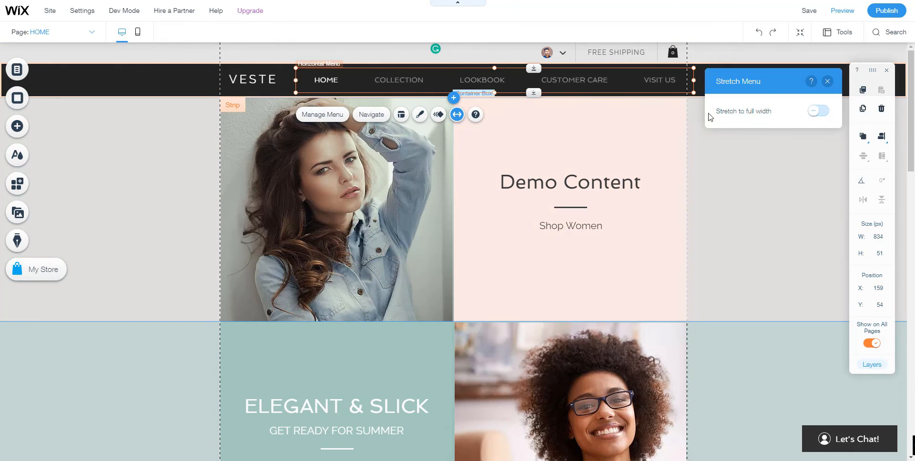
{"action": "left_click", "coordinate": [820, 111]}
{"action": "left_click", "coordinate": [820, 111]}
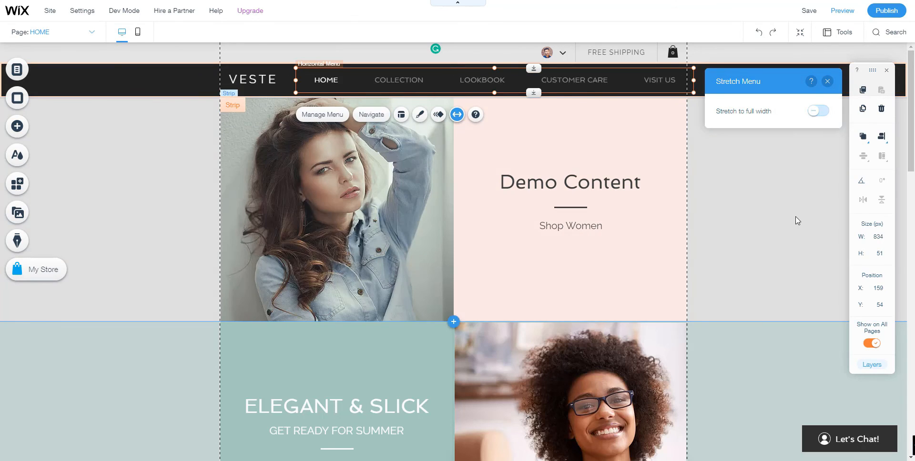
{"action": "left_click", "coordinate": [778, 288]}
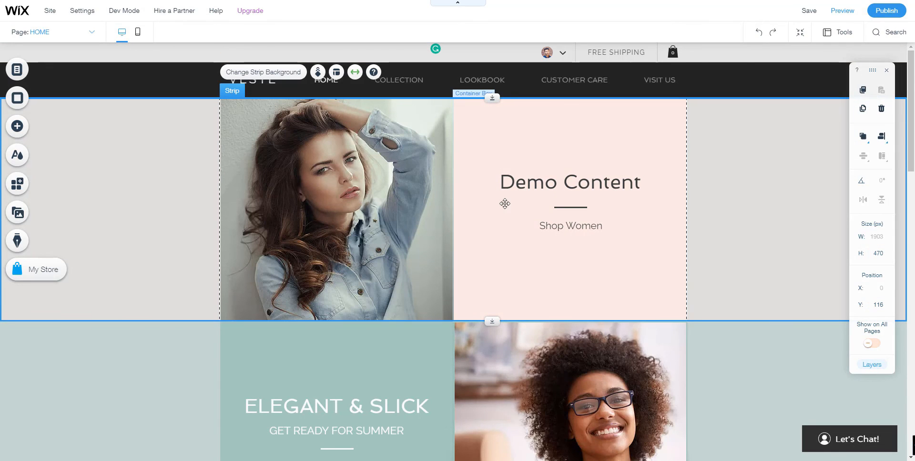
Delete the Get Subscribers form and the GET ON THE LIST text below the products.
{"action": "scroll", "coordinate": [513, 214], "scroll_direction": "down", "scroll_amount": 7}
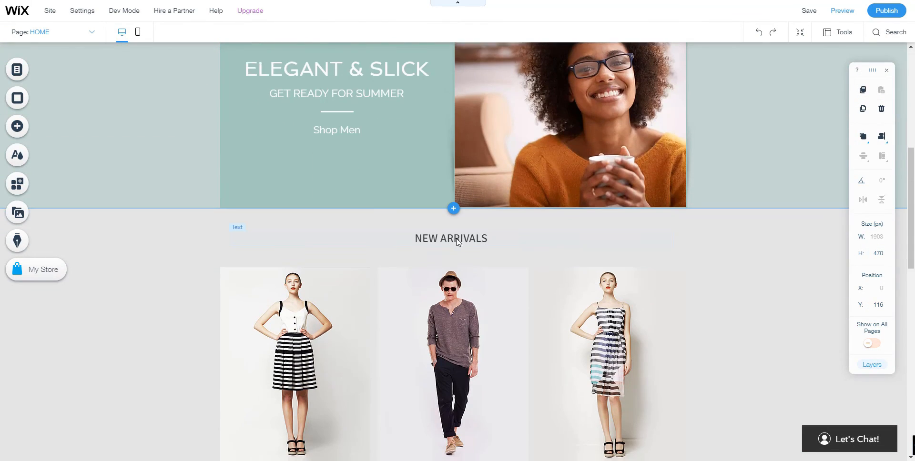
{"action": "scroll", "coordinate": [457, 242], "scroll_direction": "down", "scroll_amount": 8}
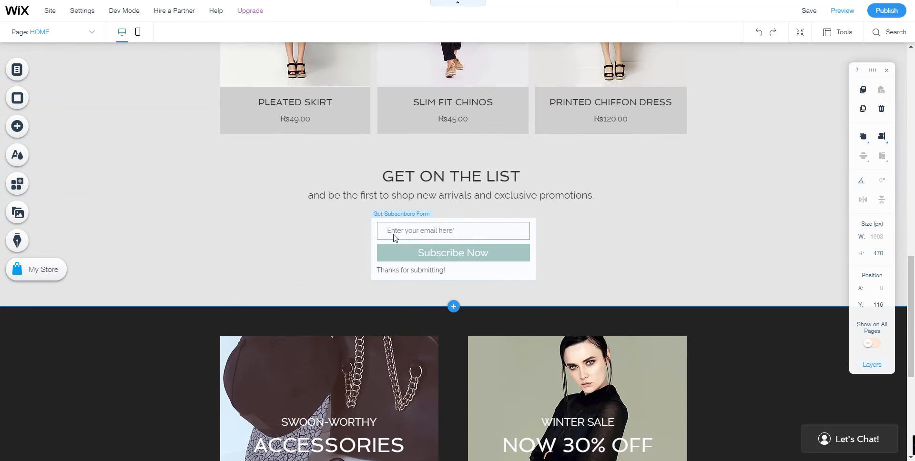
{"action": "left_click", "coordinate": [376, 244]}
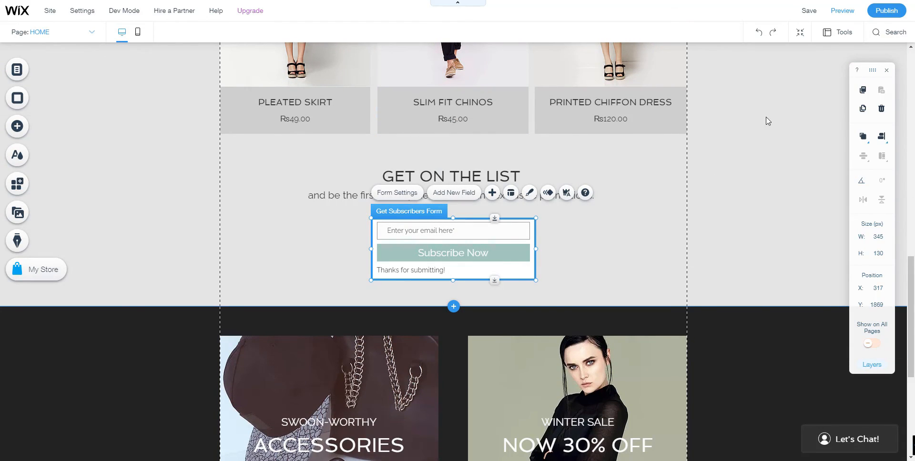
{"action": "left_click", "coordinate": [881, 108]}
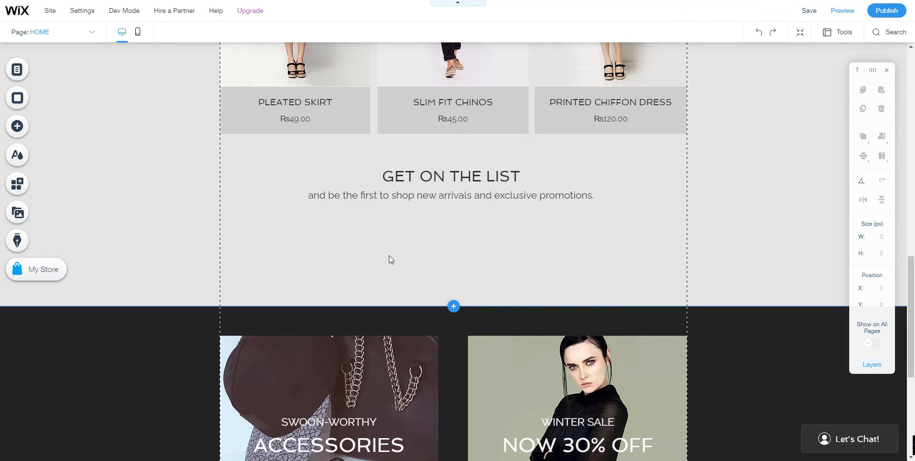
{"action": "left_click", "coordinate": [413, 184]}
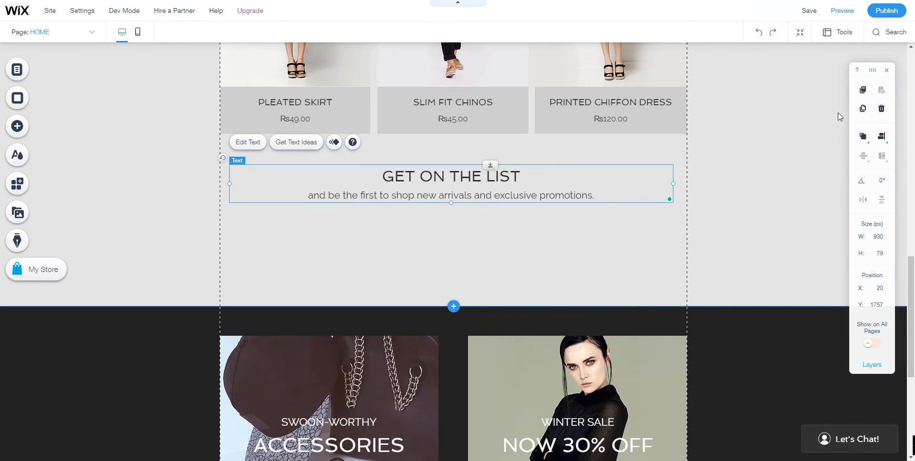
{"action": "left_click", "coordinate": [881, 108]}
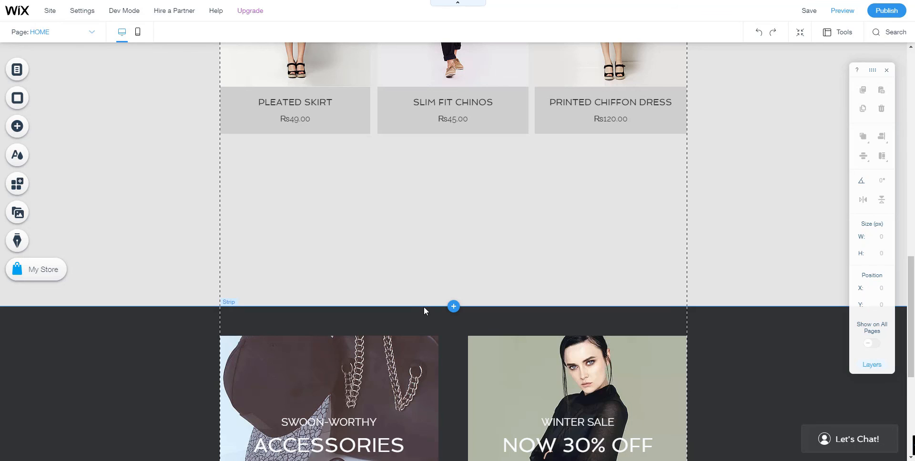
Move the dark strip with the ACCESSORIES and WINTER SALE images up to about Y 1718, closing the gap below the products.
{"action": "left_click", "coordinate": [424, 313]}
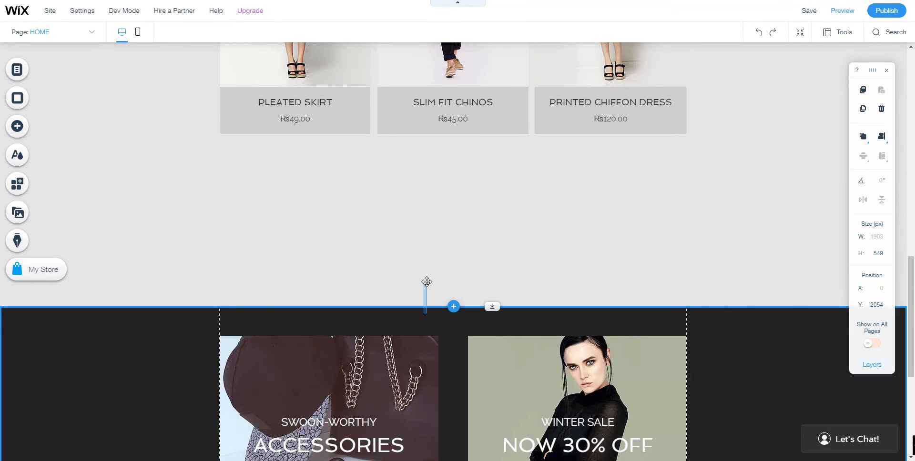
{"action": "left_click_drag", "start_coordinate": [427, 282], "coordinate": [427, 243]}
{"action": "left_click_drag", "start_coordinate": [443, 308], "coordinate": [437, 124]}
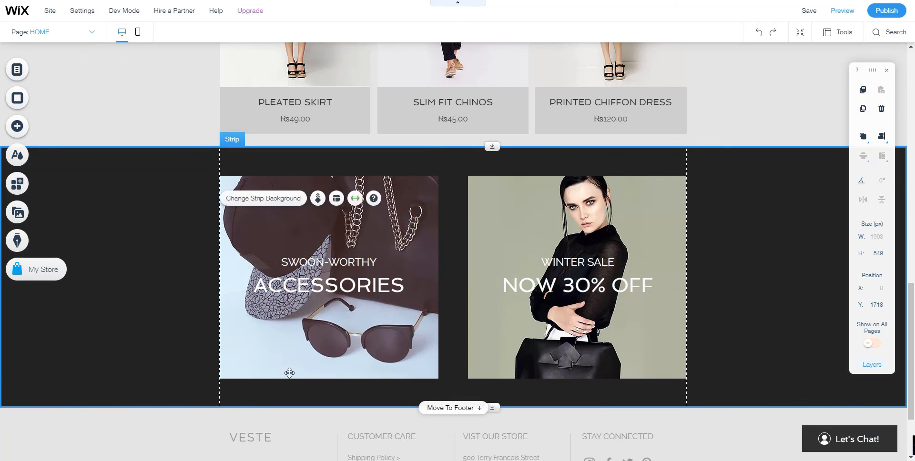
{"action": "scroll", "coordinate": [159, 419], "scroll_direction": "down", "scroll_amount": 2}
{"action": "left_click", "coordinate": [159, 419]}
{"action": "scroll", "coordinate": [156, 416], "scroll_direction": "up", "scroll_amount": 8}
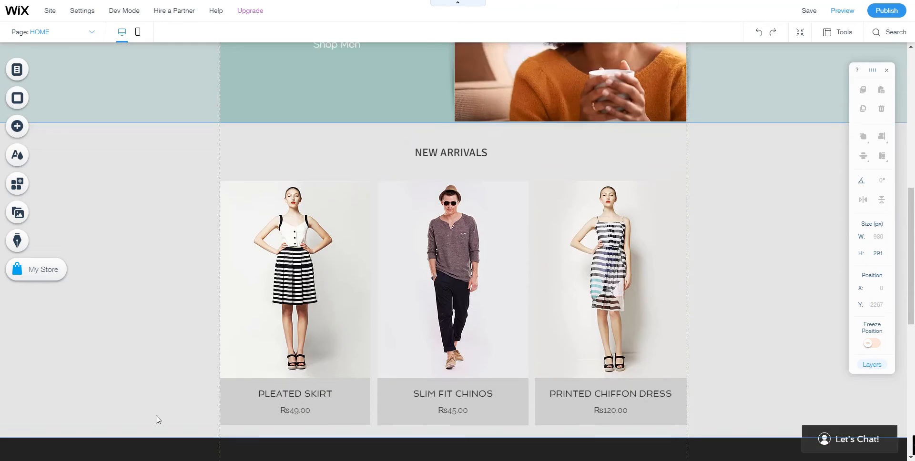
{"action": "scroll", "coordinate": [157, 420], "scroll_direction": "up", "scroll_amount": 15}
{"action": "left_click", "coordinate": [165, 223]}
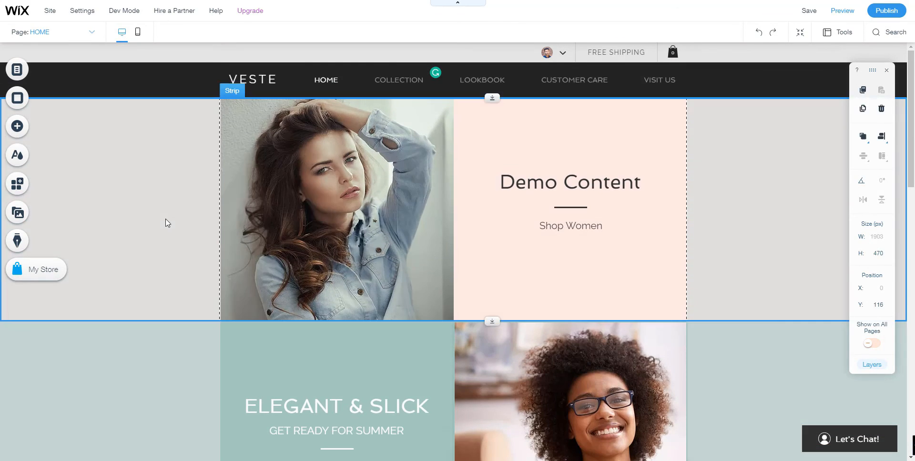